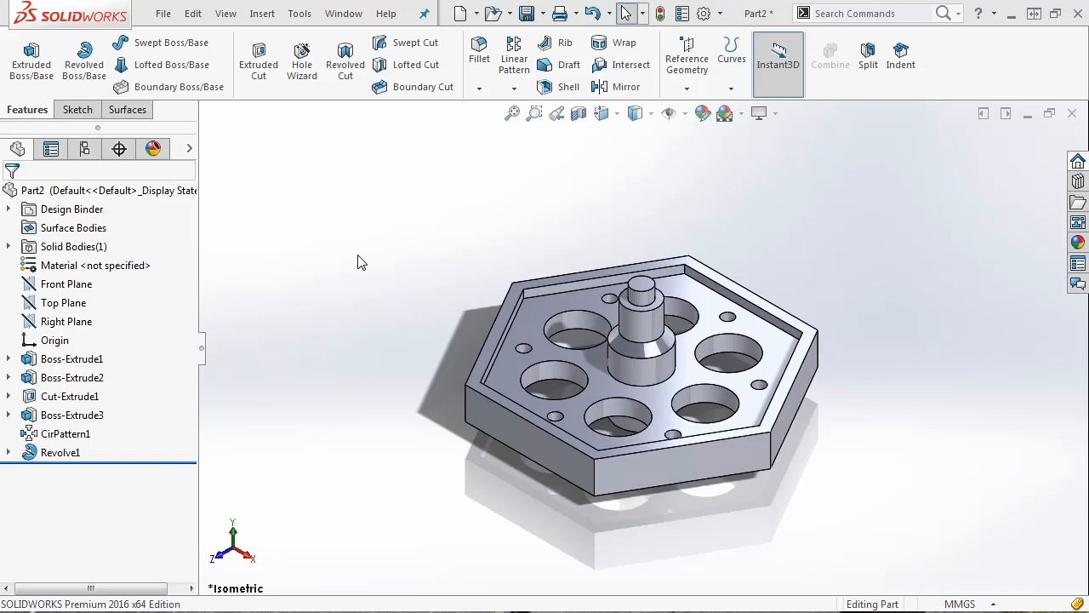
- Start a Thread feature with the Metric Die type and size M30x2.0
{"action": "left_click", "coordinate": [262, 14]}
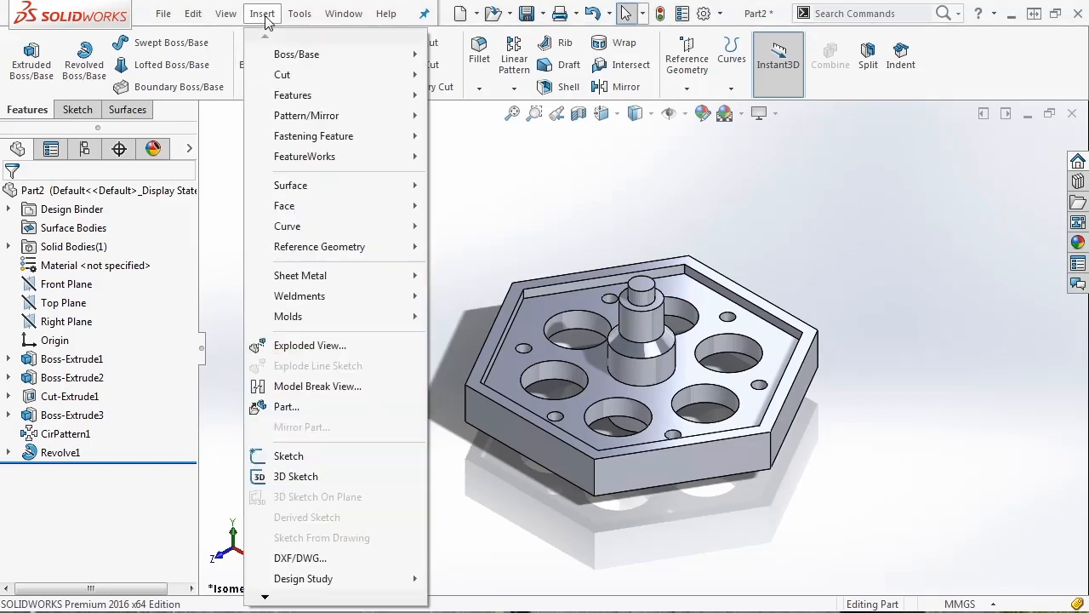
{"action": "mouse_move", "coordinate": [375, 94]}
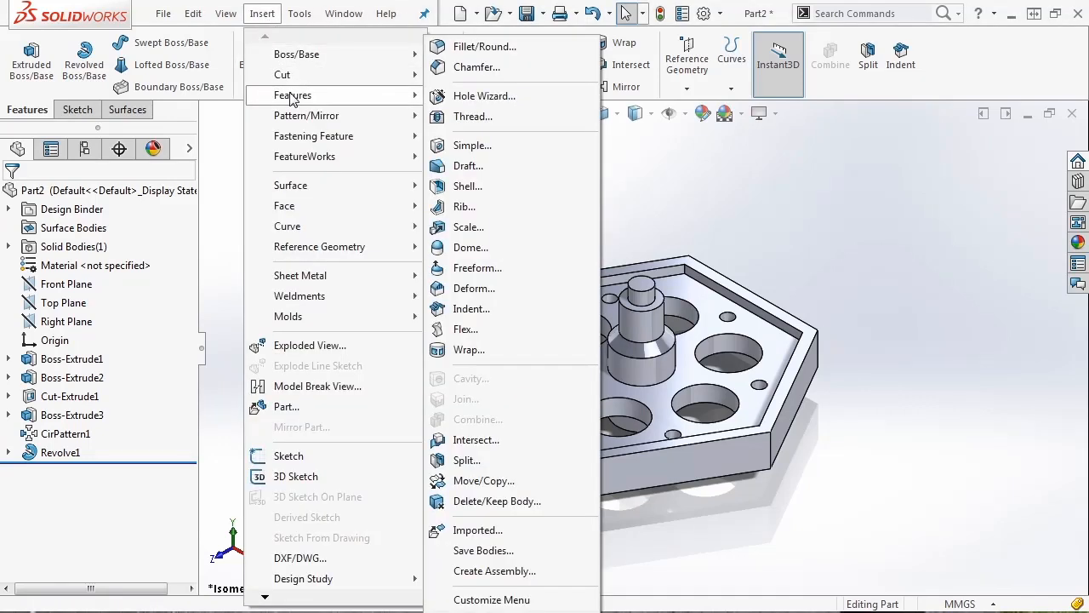
{"action": "left_click", "coordinate": [473, 119]}
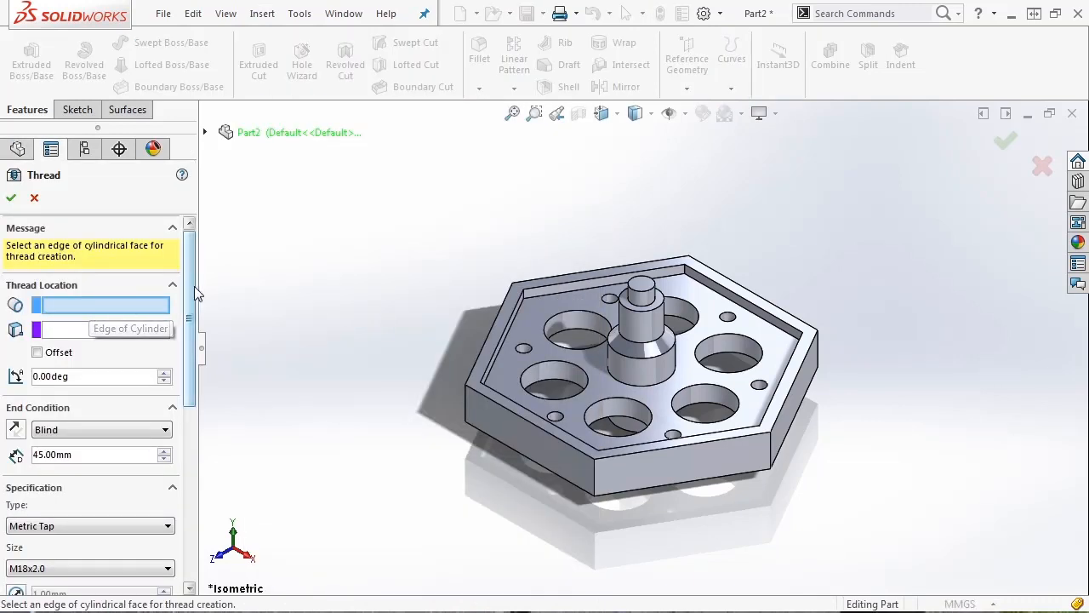
{"action": "scroll", "coordinate": [189, 336], "scroll_direction": "down", "scroll_amount": 2}
{"action": "scroll", "coordinate": [189, 336], "scroll_direction": "down", "scroll_amount": 2}
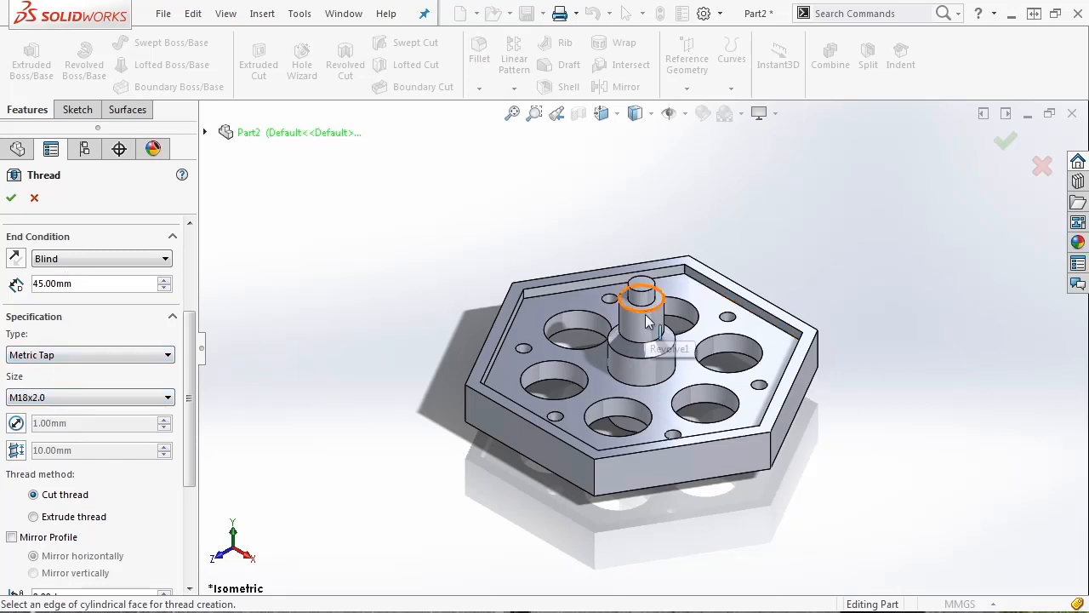
{"action": "left_click", "coordinate": [103, 358]}
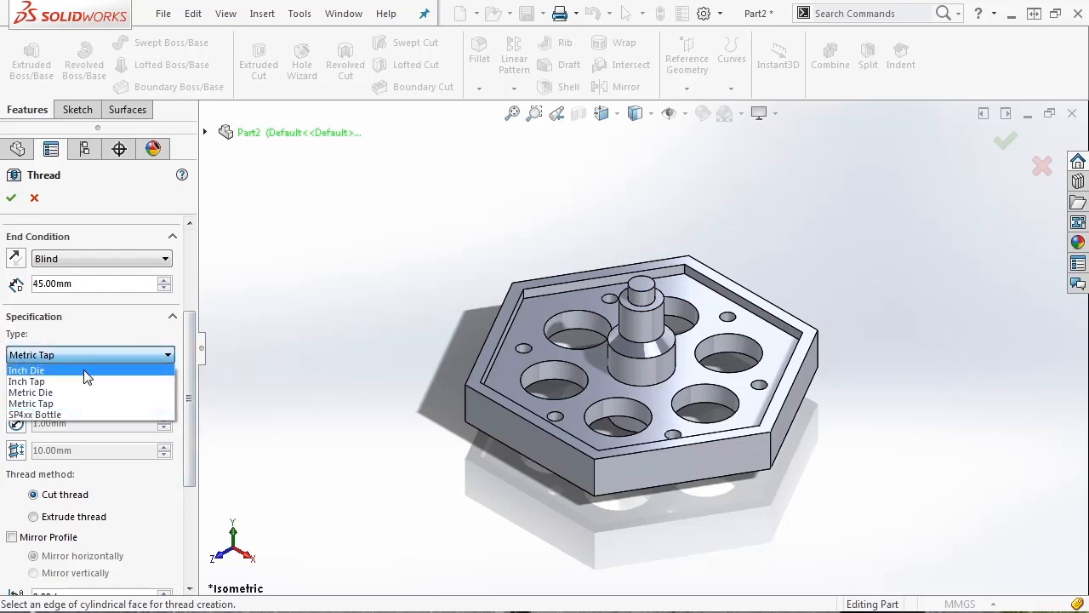
{"action": "left_click", "coordinate": [86, 371]}
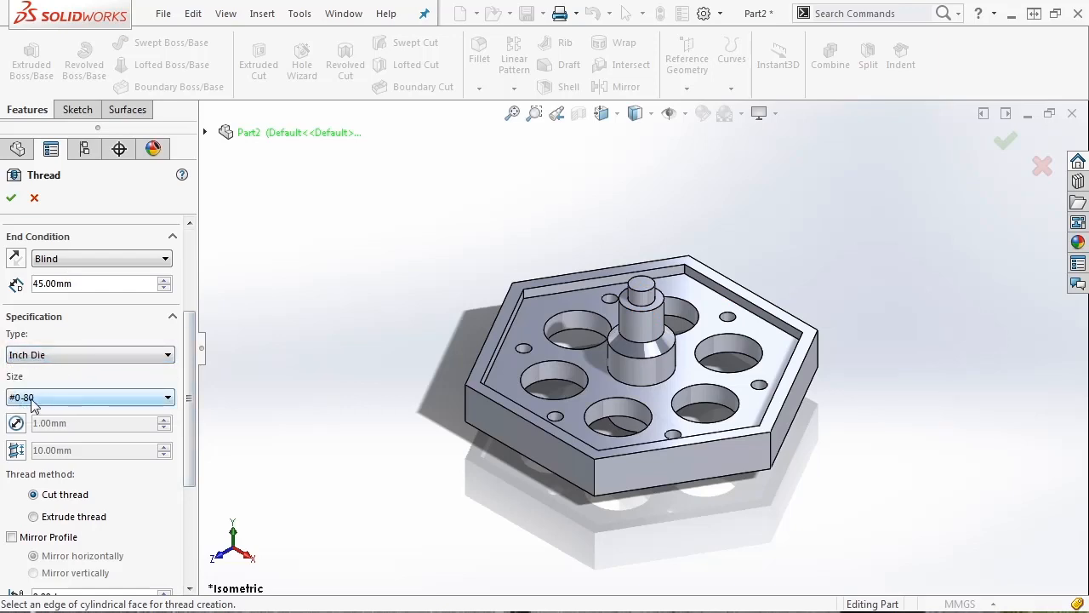
{"action": "left_click", "coordinate": [94, 354]}
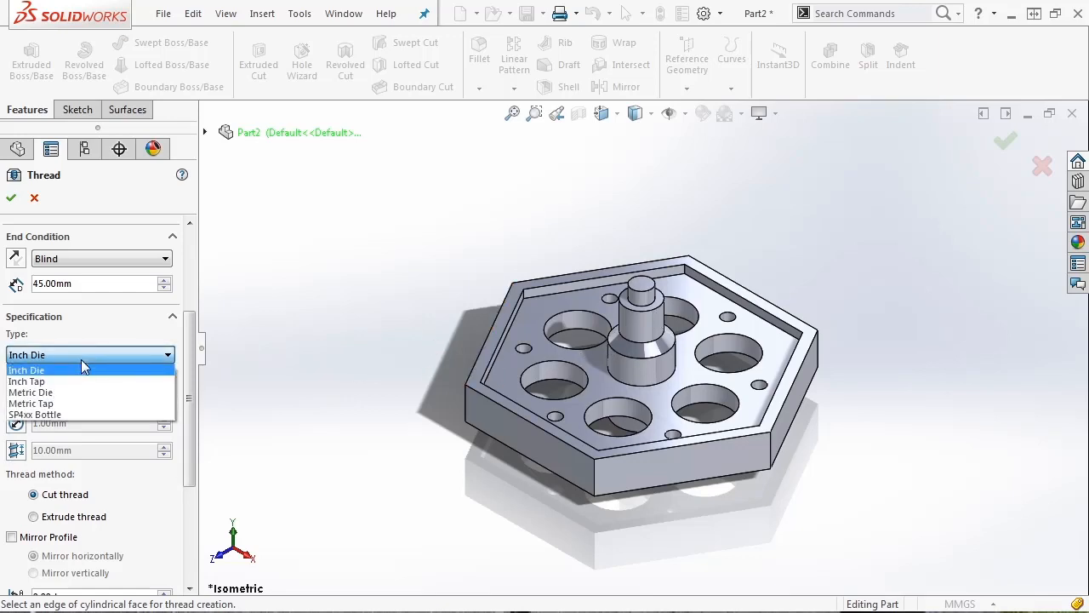
{"action": "left_click", "coordinate": [50, 393]}
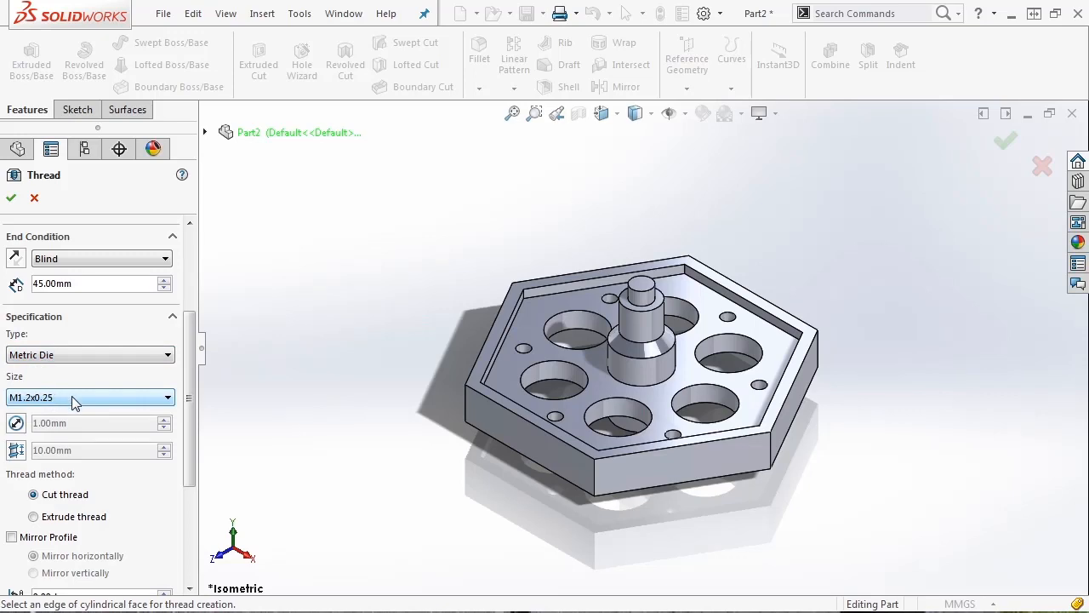
{"action": "left_click", "coordinate": [71, 398]}
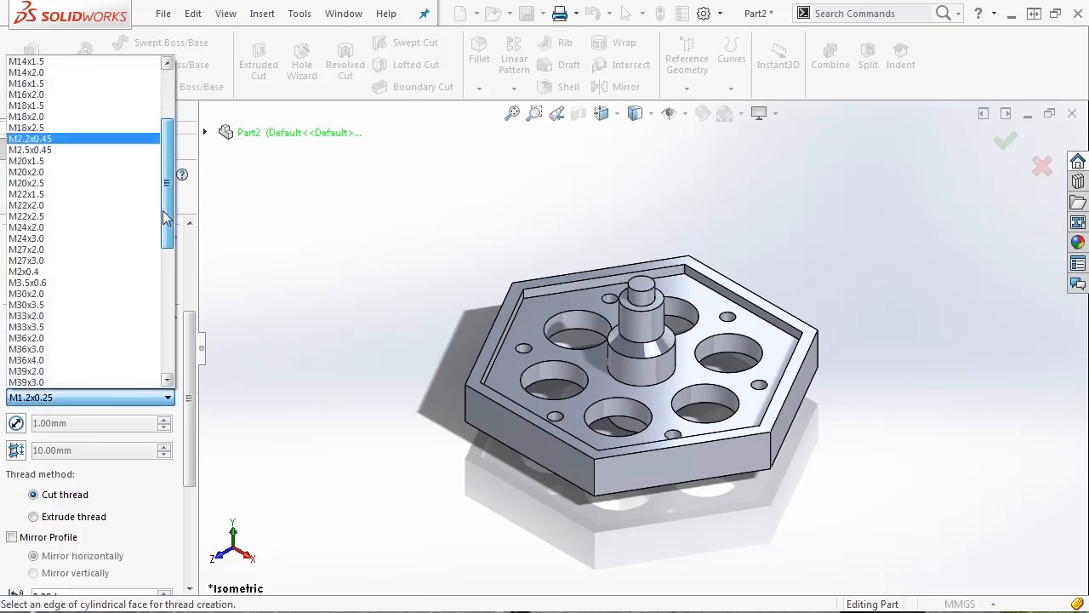
{"action": "left_click", "coordinate": [39, 294]}
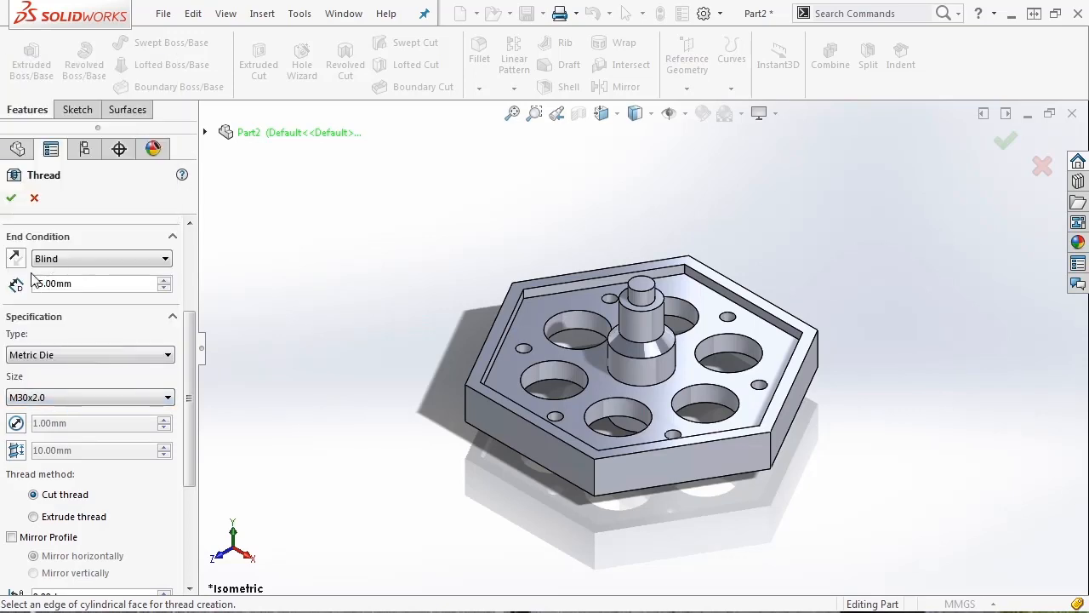
- Locate the thread on the upper circular edge of the central shaft's middle cylinder
{"action": "scroll", "coordinate": [191, 363], "scroll_direction": "down", "scroll_amount": 1}
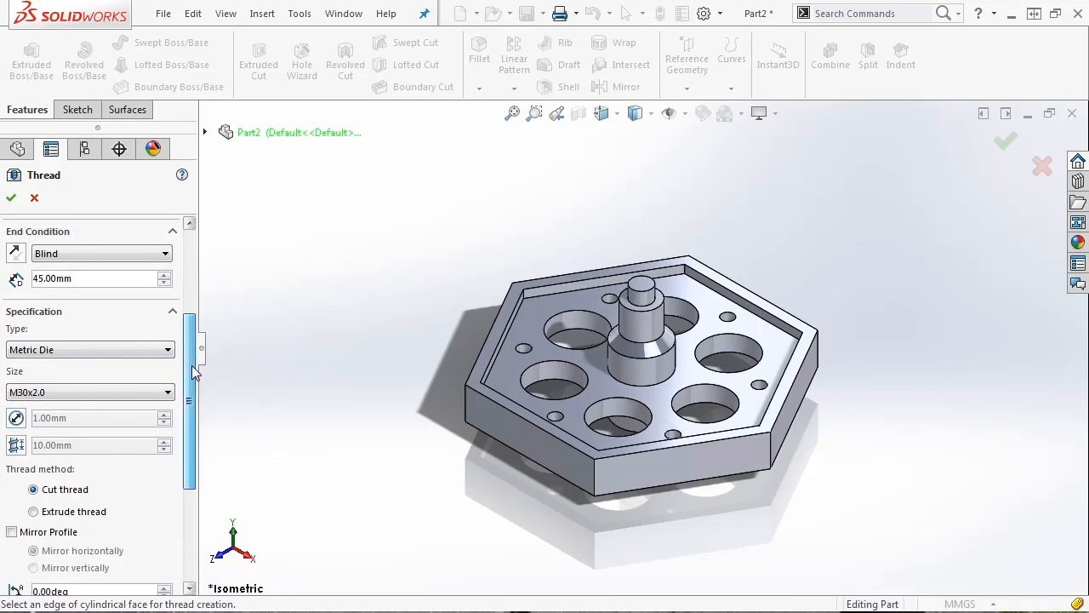
{"action": "left_click_drag", "start_coordinate": [191, 366], "coordinate": [191, 402]}
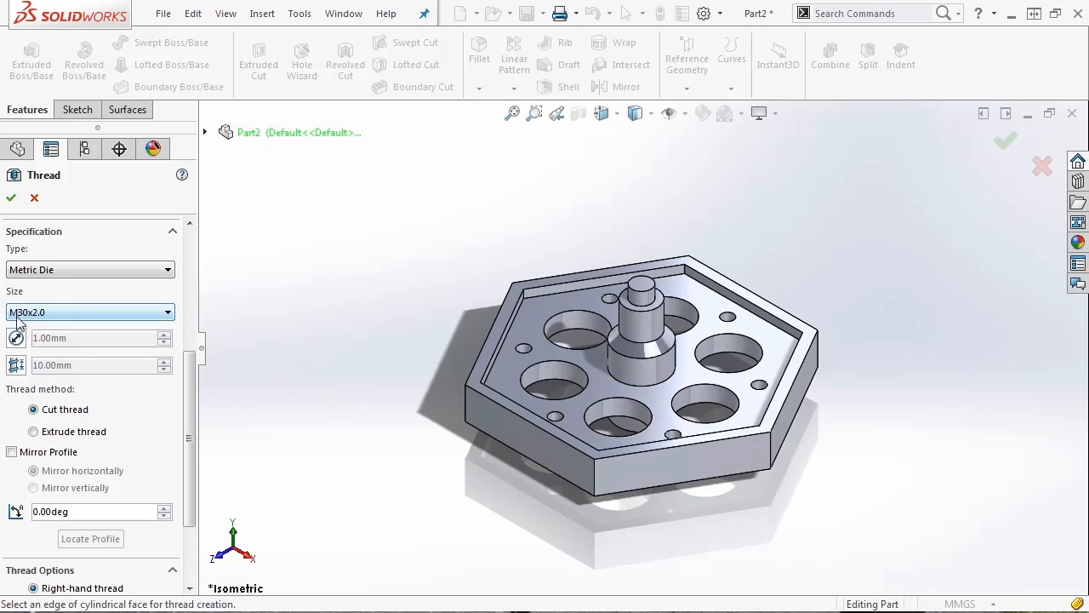
{"action": "left_click_drag", "start_coordinate": [189, 413], "coordinate": [191, 268]}
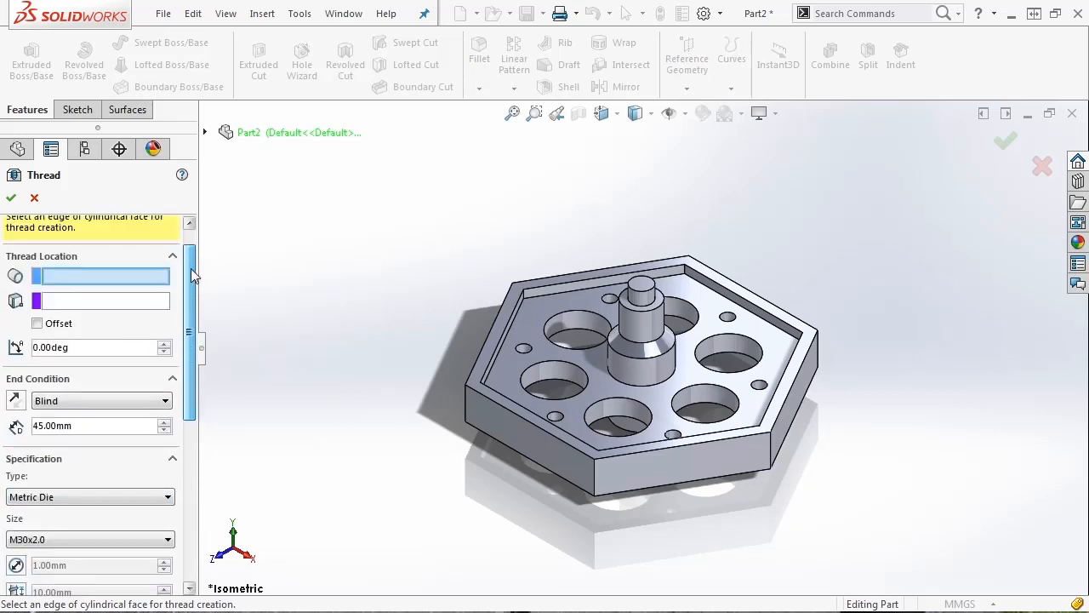
{"action": "left_click", "coordinate": [56, 304]}
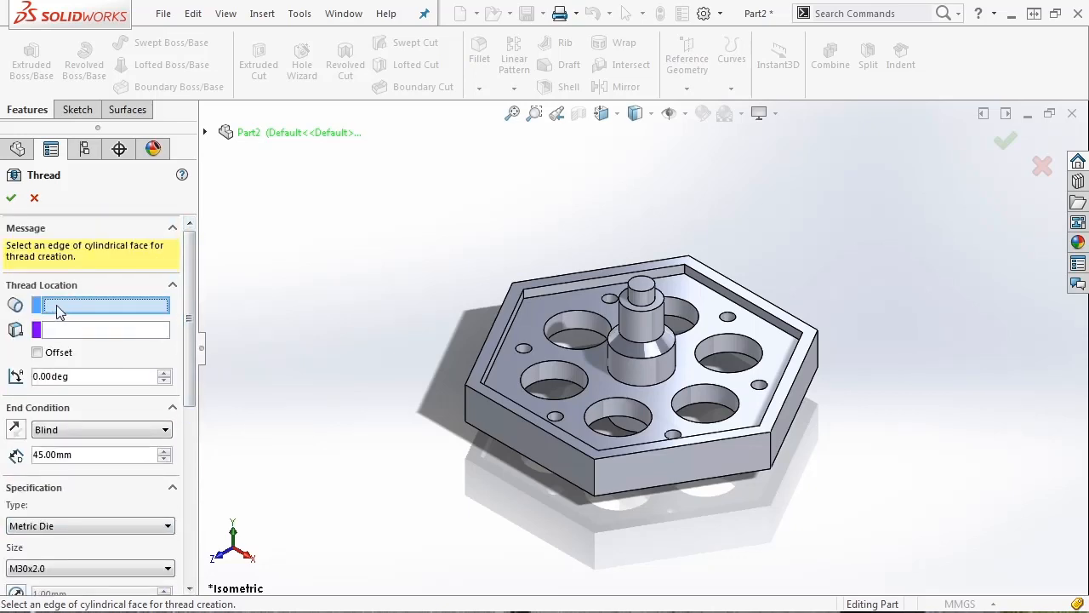
{"action": "left_click", "coordinate": [660, 311]}
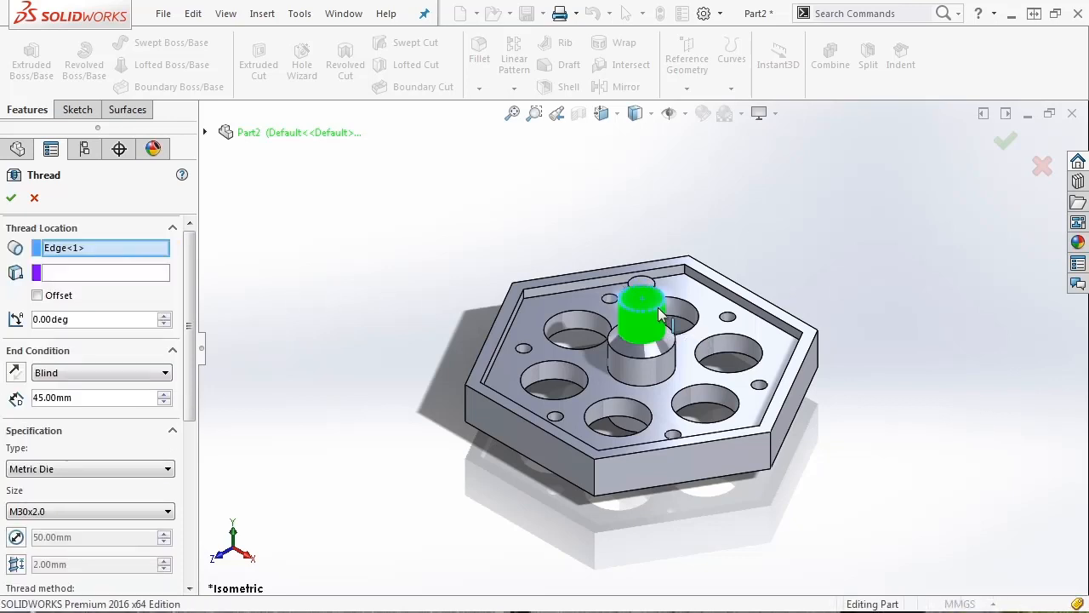
- Offset the thread start by 5 mm in the reversed direction, beyond the cylinder's edge, and create the cut thread
{"action": "scroll", "coordinate": [660, 313], "scroll_direction": "down", "scroll_amount": 6}
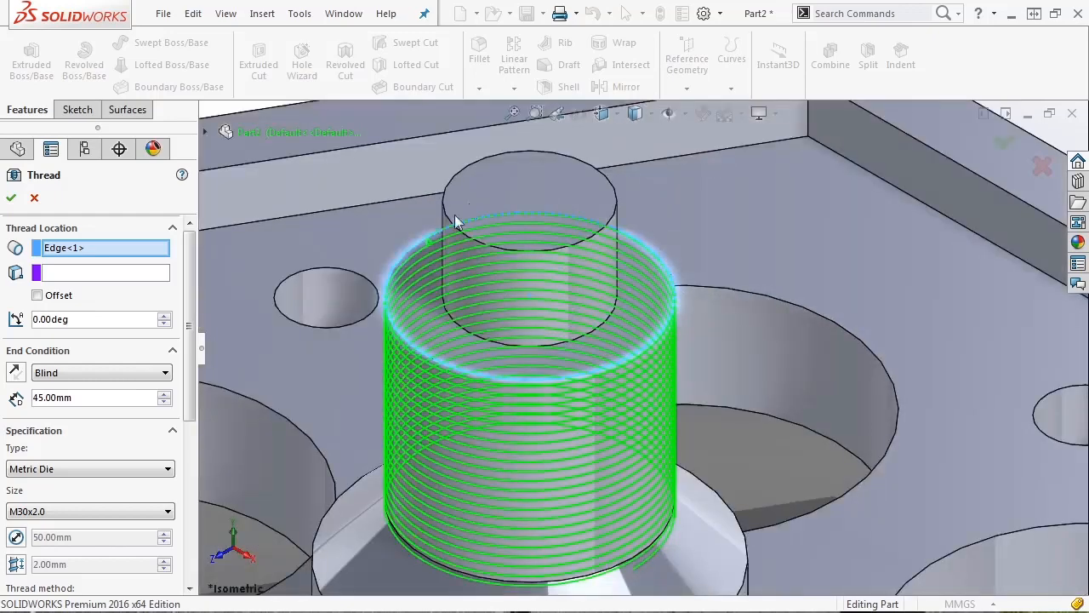
{"action": "scroll", "coordinate": [433, 248], "scroll_direction": "down", "scroll_amount": 5}
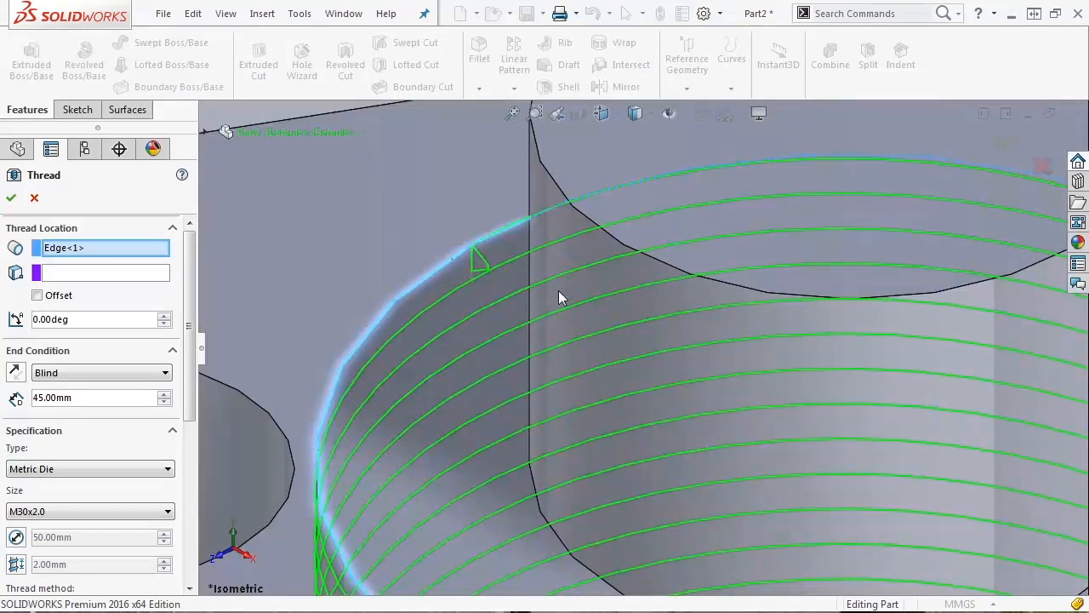
{"action": "scroll", "coordinate": [487, 270], "scroll_direction": "down", "scroll_amount": 4}
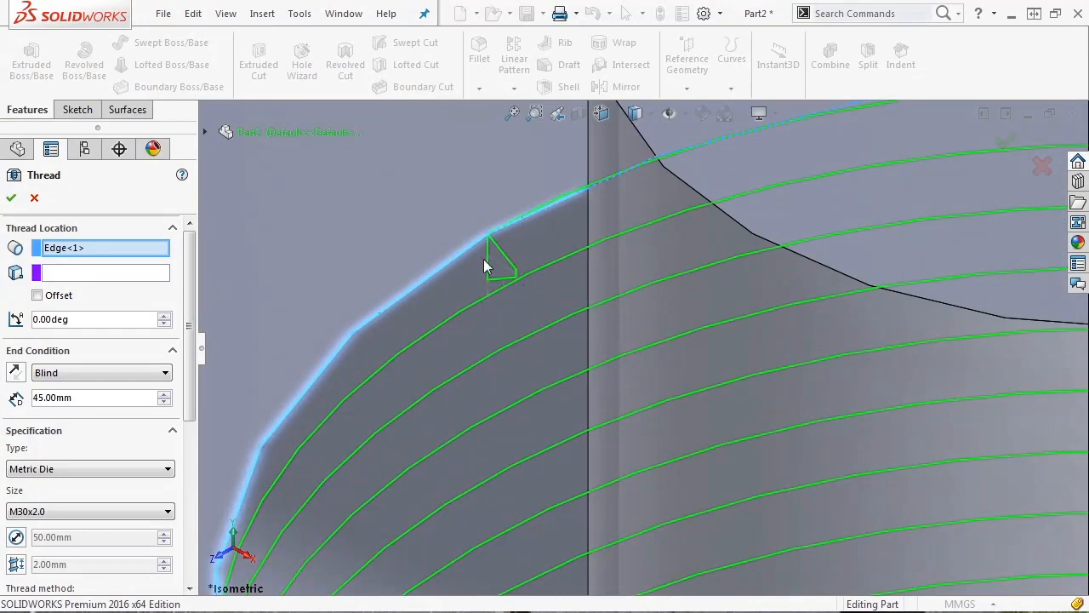
{"action": "scroll", "coordinate": [517, 304], "scroll_direction": "up", "scroll_amount": 10}
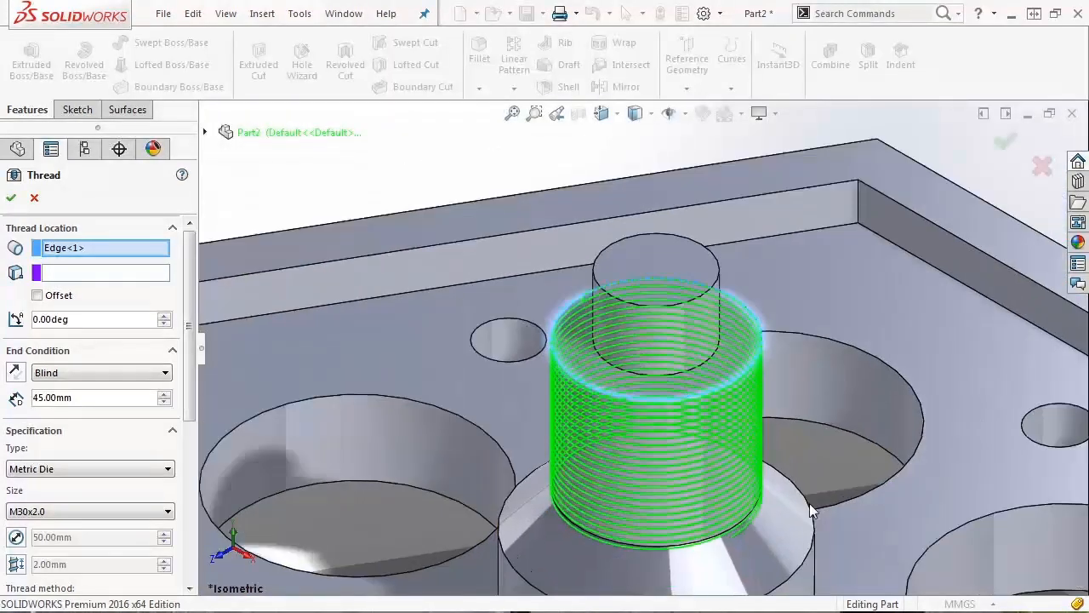
{"action": "scroll", "coordinate": [809, 503], "scroll_direction": "down", "scroll_amount": 2}
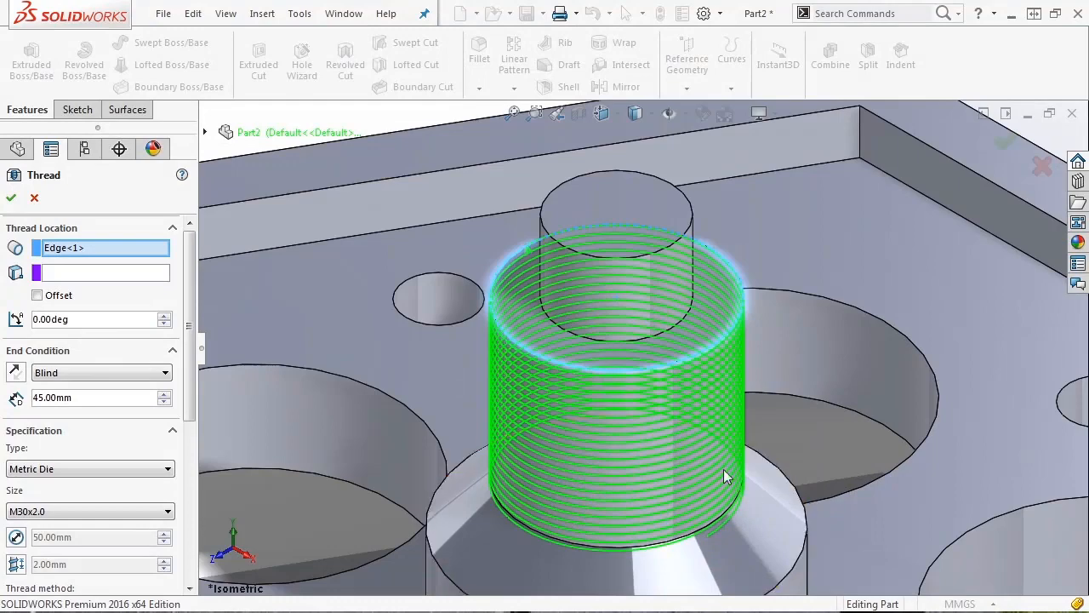
{"action": "left_click", "coordinate": [60, 296]}
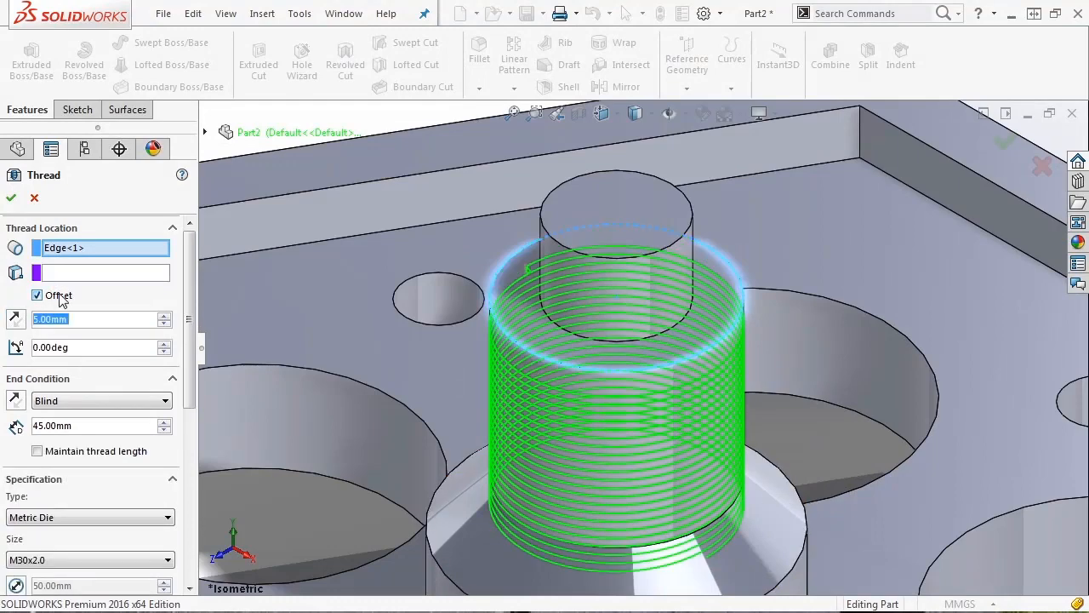
{"action": "left_click", "coordinate": [16, 319]}
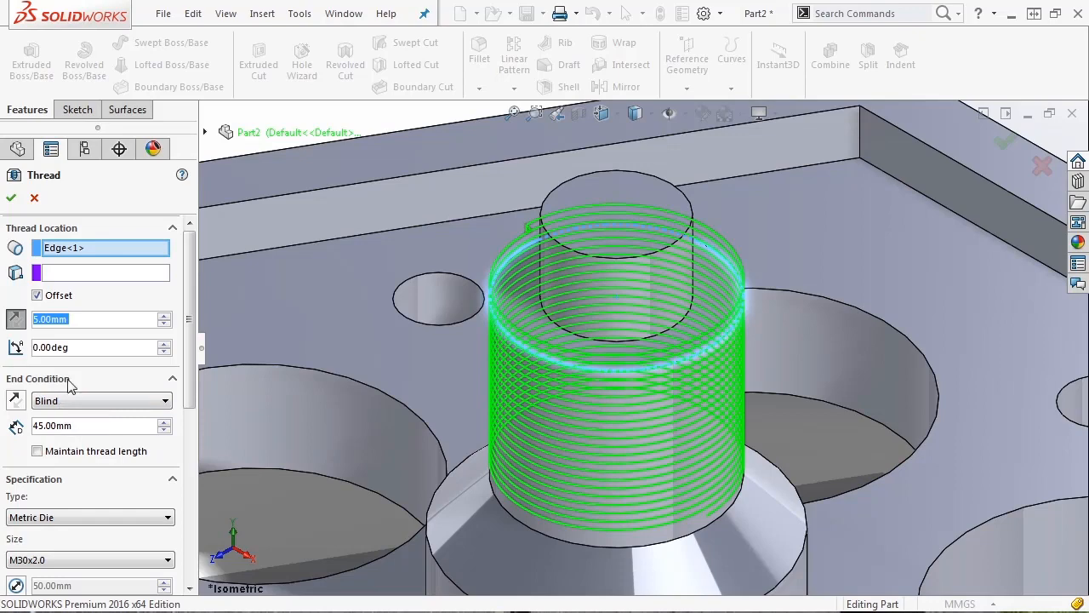
{"action": "left_click", "coordinate": [10, 197]}
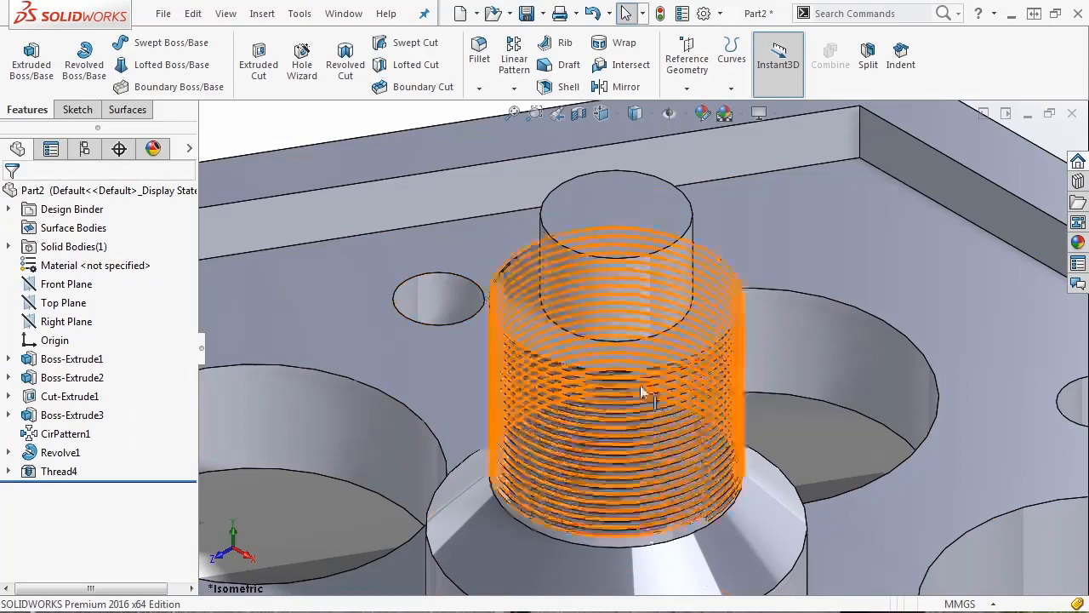
- Examine the cut thread on the central shaft up close and from several angles
{"action": "middle_click_drag", "start_coordinate": [641, 387], "coordinate": [639, 318]}
{"action": "scroll", "coordinate": [707, 440], "scroll_direction": "down", "scroll_amount": 5}
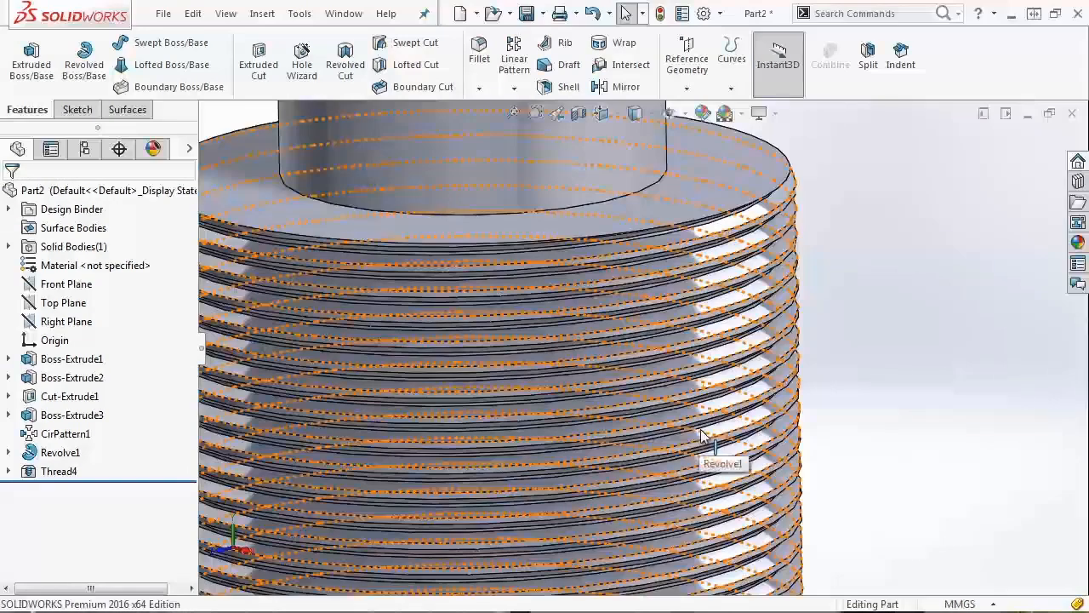
{"action": "scroll", "coordinate": [826, 422], "scroll_direction": "up", "scroll_amount": 6}
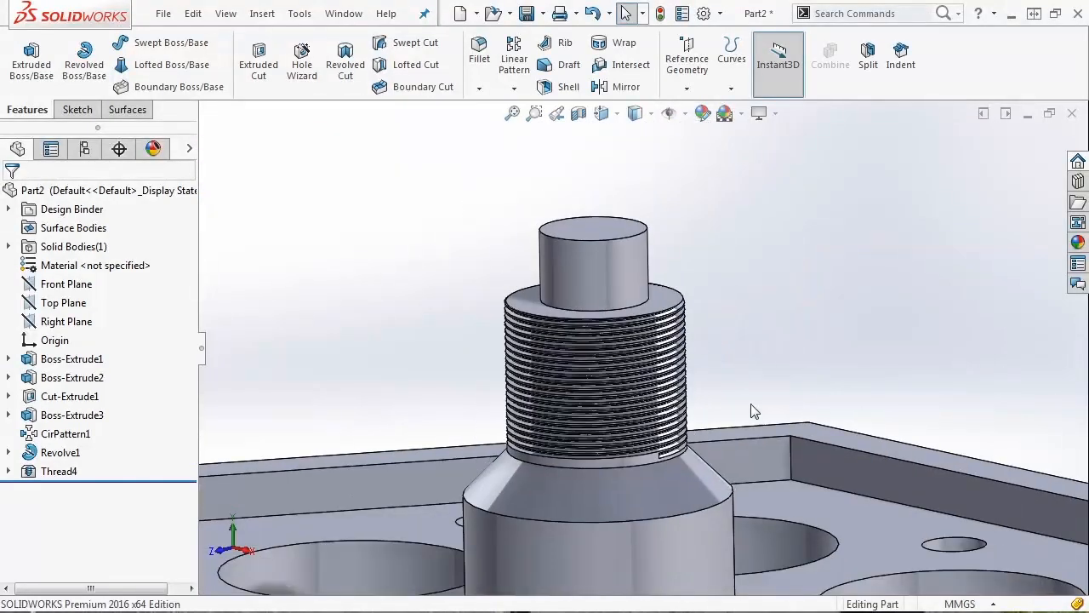
{"action": "middle_click_drag", "start_coordinate": [693, 370], "coordinate": [700, 319]}
{"action": "scroll", "coordinate": [698, 332], "scroll_direction": "down", "scroll_amount": 5}
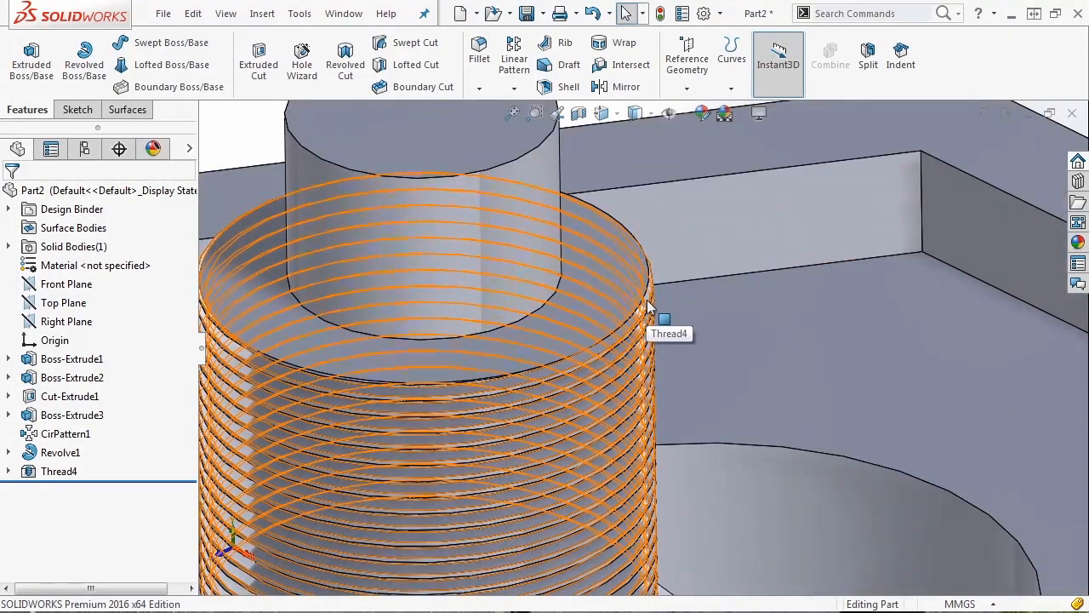
{"action": "scroll", "coordinate": [659, 302], "scroll_direction": "up", "scroll_amount": 6}
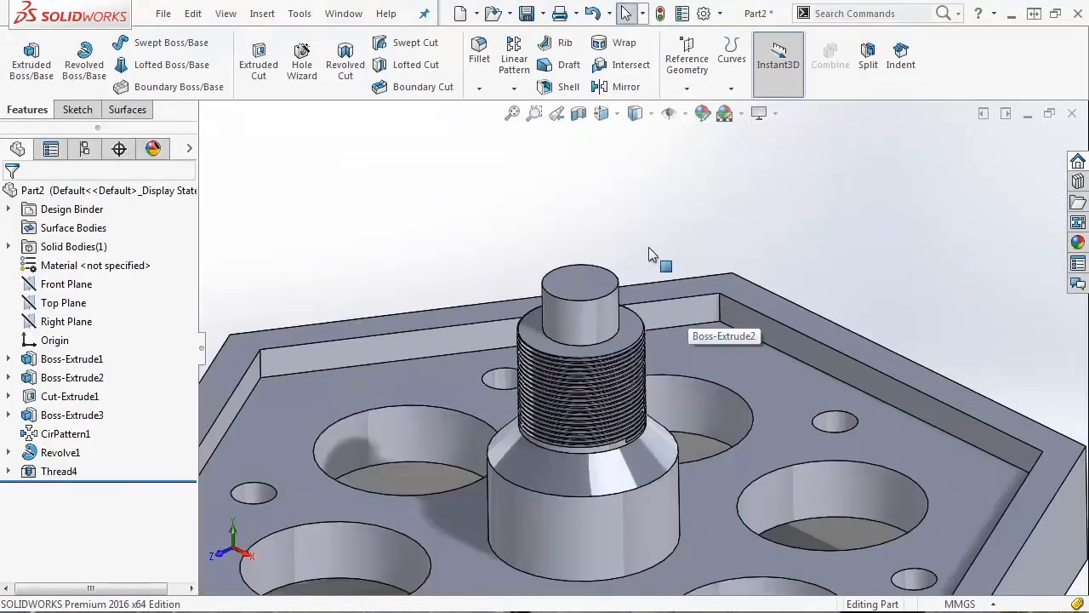
{"action": "middle_click_drag", "start_coordinate": [649, 248], "coordinate": [651, 267]}
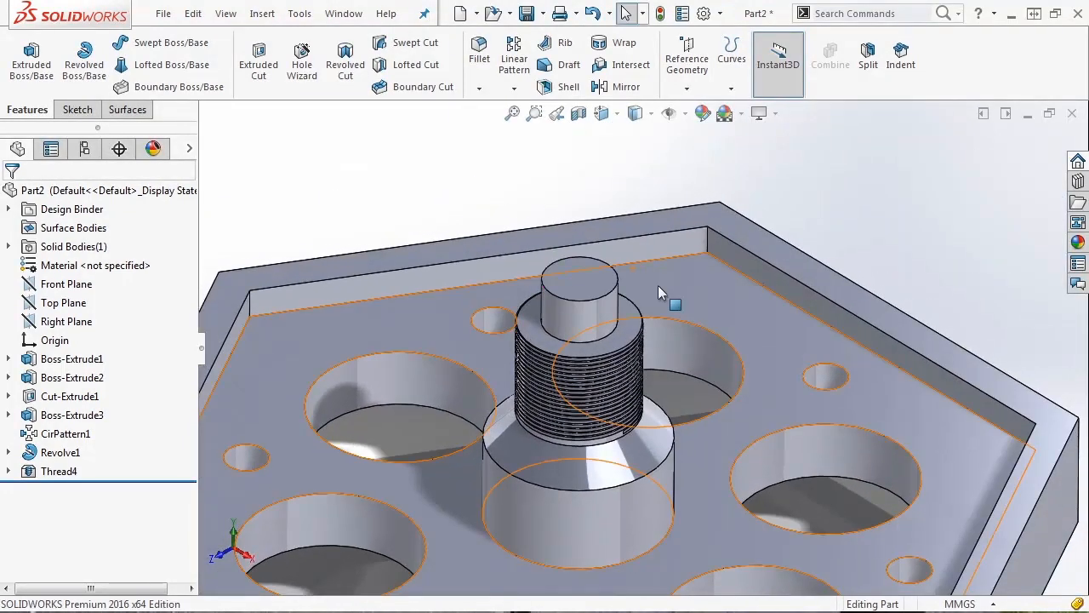
- Try a low shaded and draft image quality for the document, then set it near high with a deviation of about 0.183 mm
{"action": "left_click", "coordinate": [719, 13]}
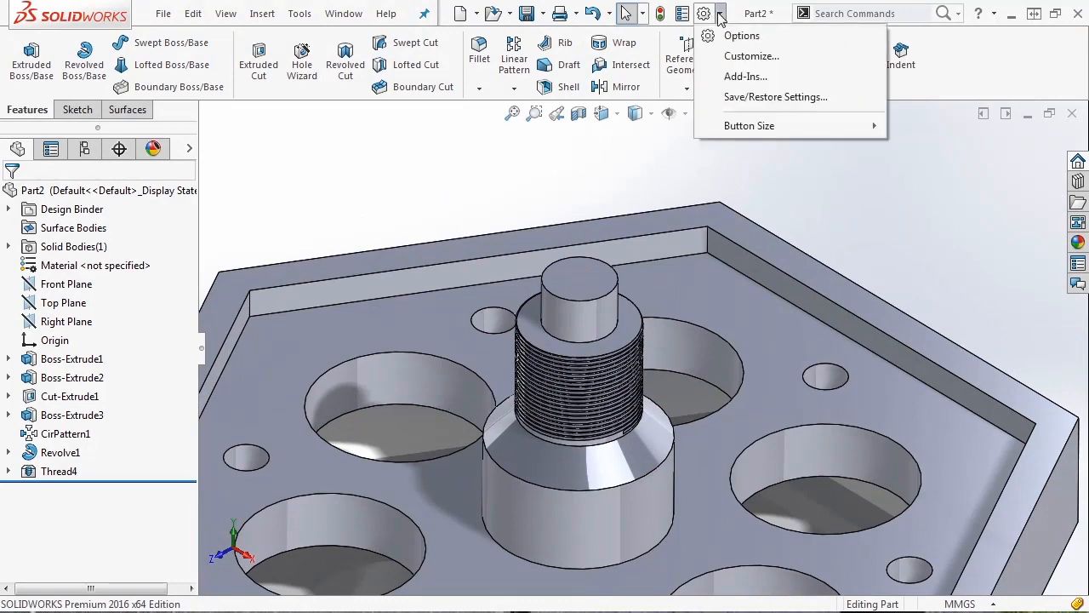
{"action": "left_click", "coordinate": [732, 36]}
{"action": "left_click", "coordinate": [315, 45]}
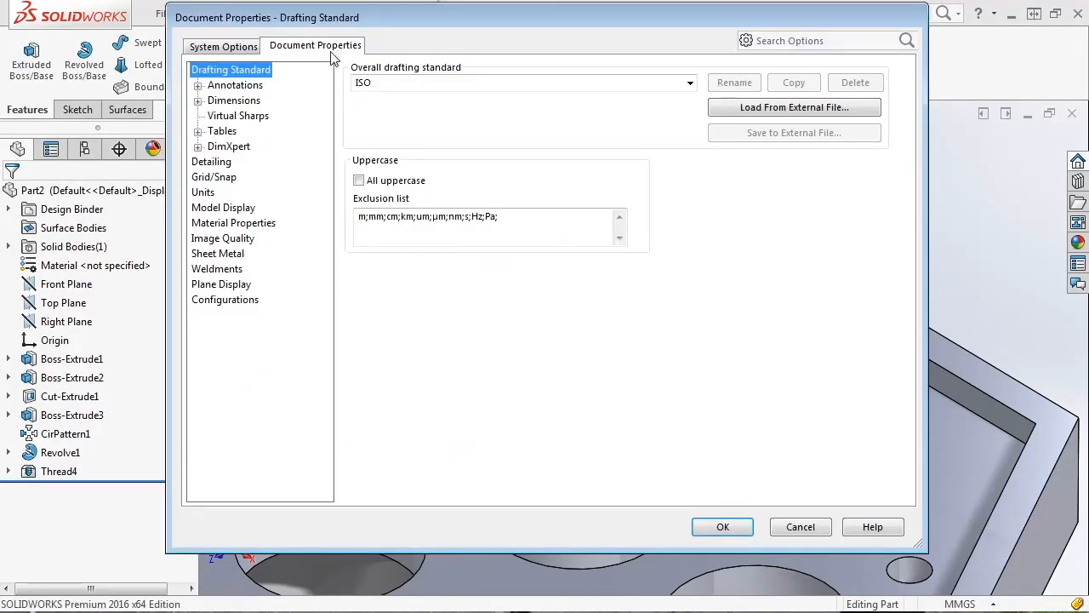
{"action": "left_click", "coordinate": [236, 239]}
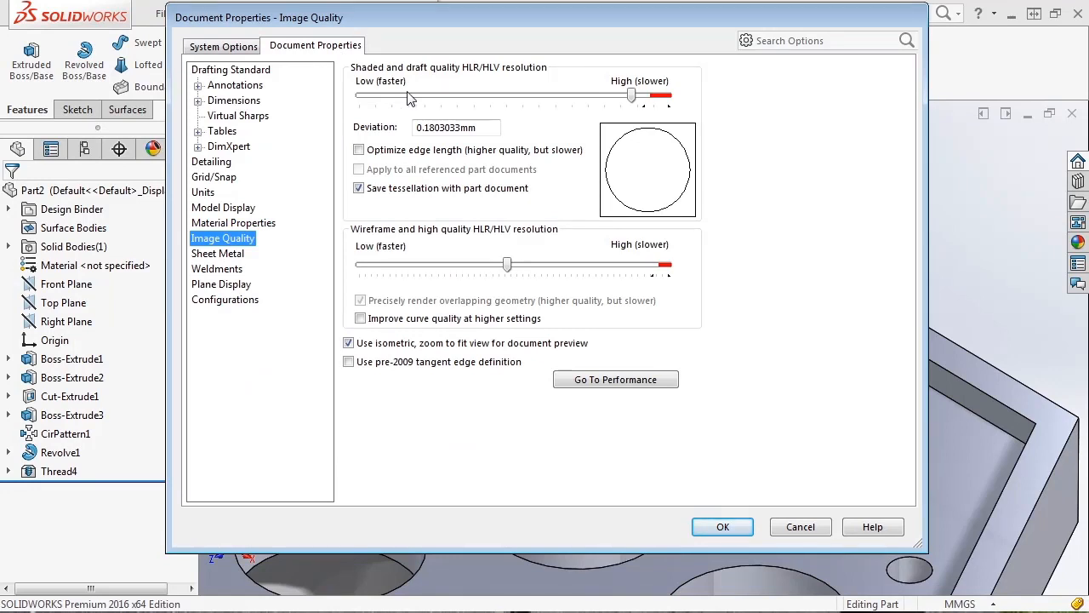
{"action": "left_click_drag", "start_coordinate": [631, 96], "coordinate": [370, 96]}
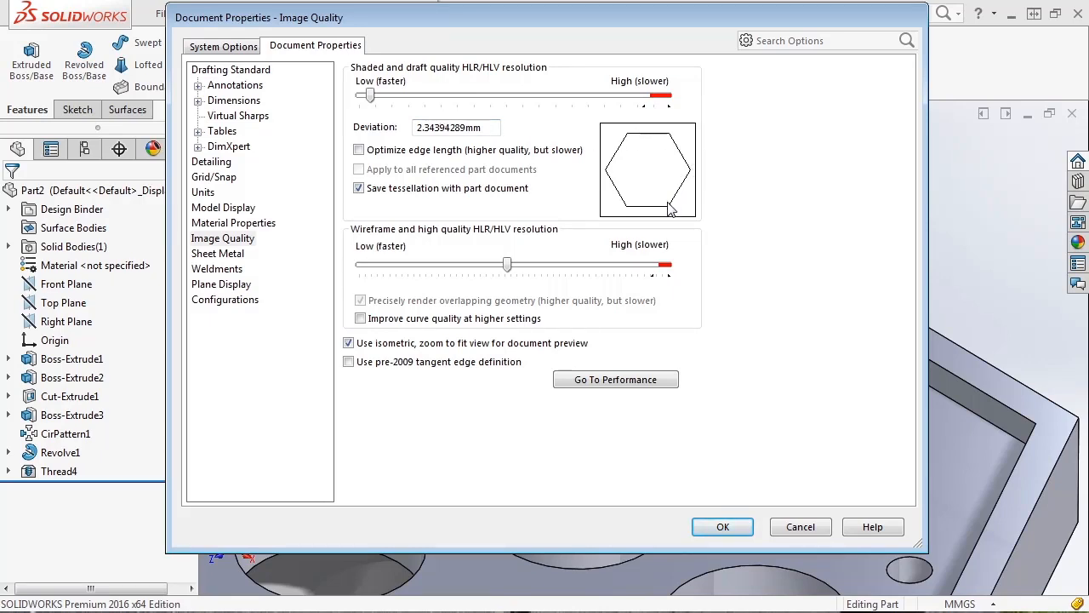
{"action": "left_click_drag", "start_coordinate": [372, 101], "coordinate": [632, 100]}
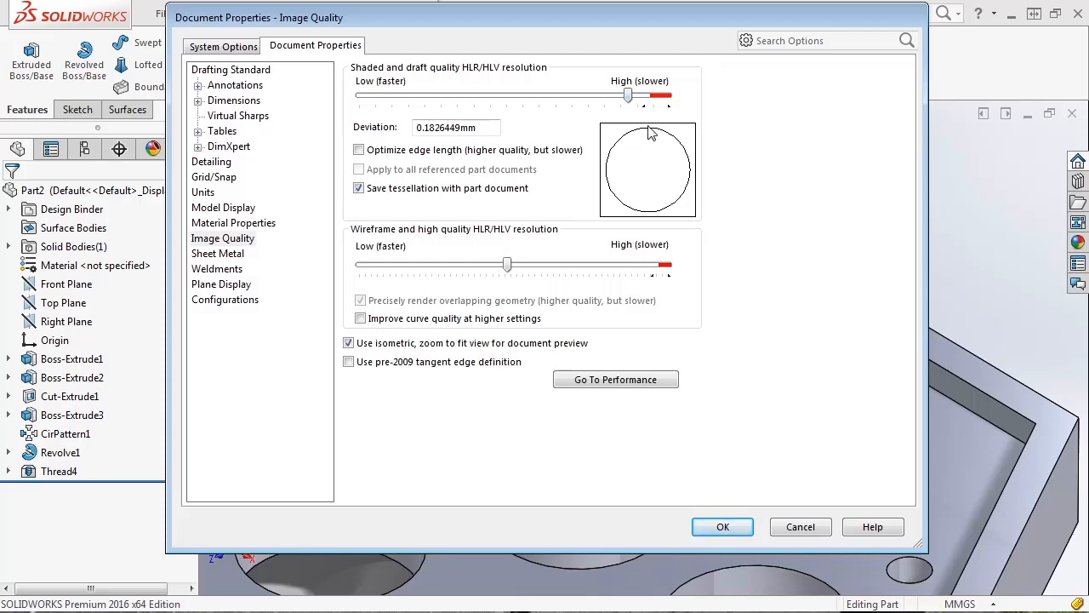
{"action": "left_click", "coordinate": [725, 527]}
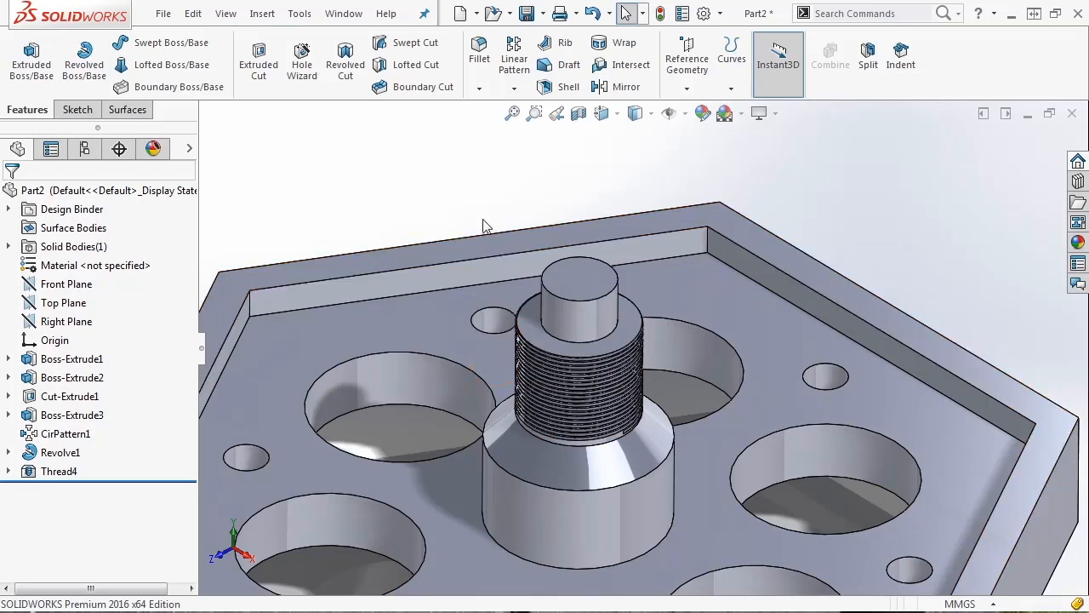
{"action": "scroll", "coordinate": [489, 228], "scroll_direction": "up", "scroll_amount": 3}
{"action": "scroll", "coordinate": [751, 406], "scroll_direction": "down", "scroll_amount": 3}
{"action": "middle_click_drag", "start_coordinate": [618, 353], "coordinate": [630, 391]}
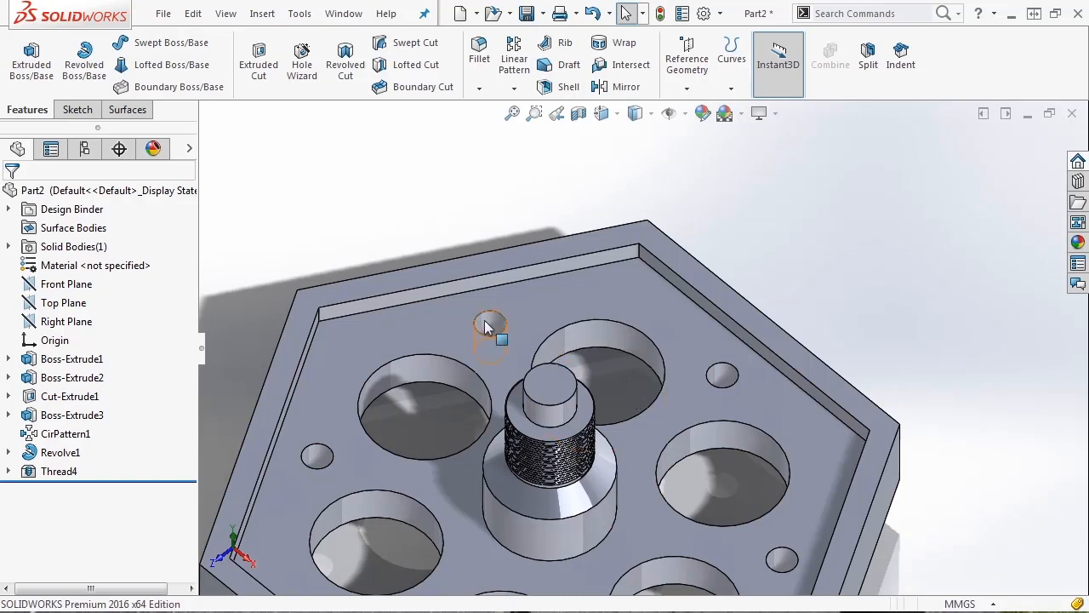
- Start another Thread feature with the Metric Tap type, size M18x2.0, and the Extrude thread method
{"action": "left_click", "coordinate": [263, 14]}
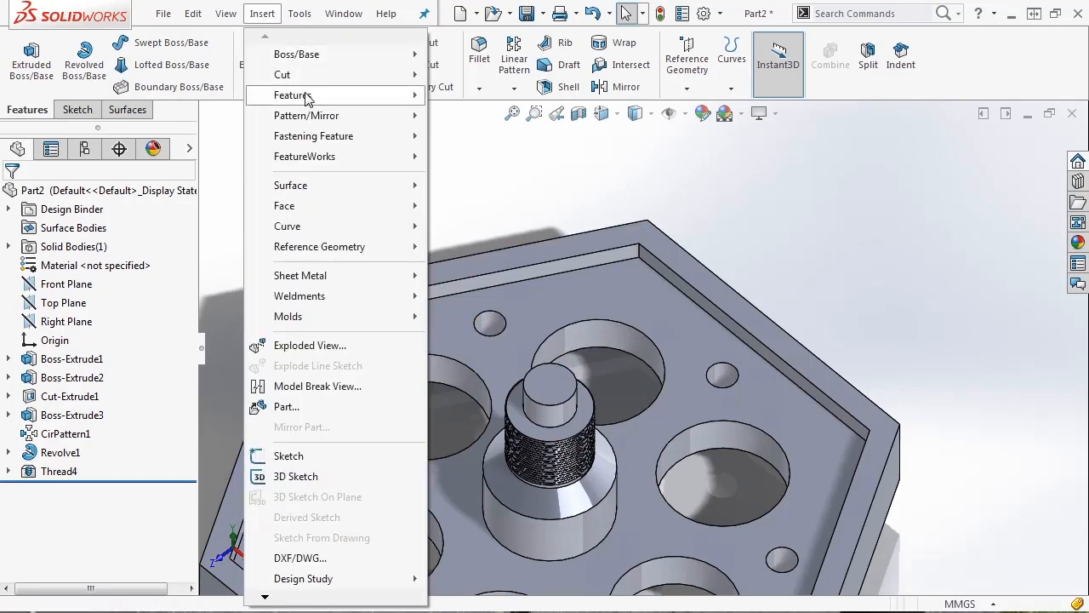
{"action": "mouse_move", "coordinate": [315, 96]}
{"action": "left_click", "coordinate": [472, 116]}
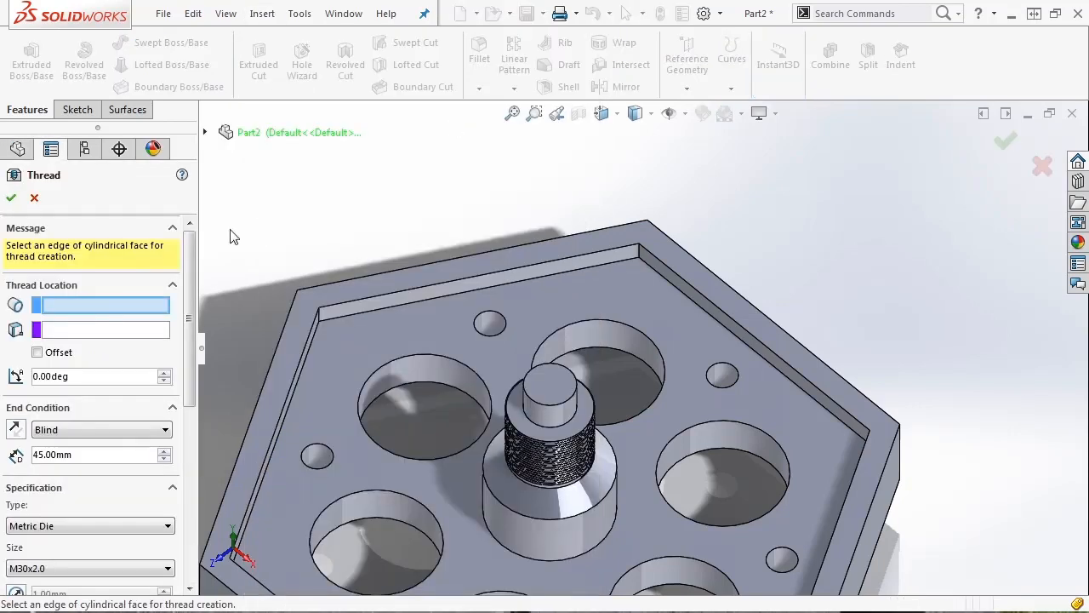
{"action": "left_click_drag", "start_coordinate": [186, 270], "coordinate": [190, 380]}
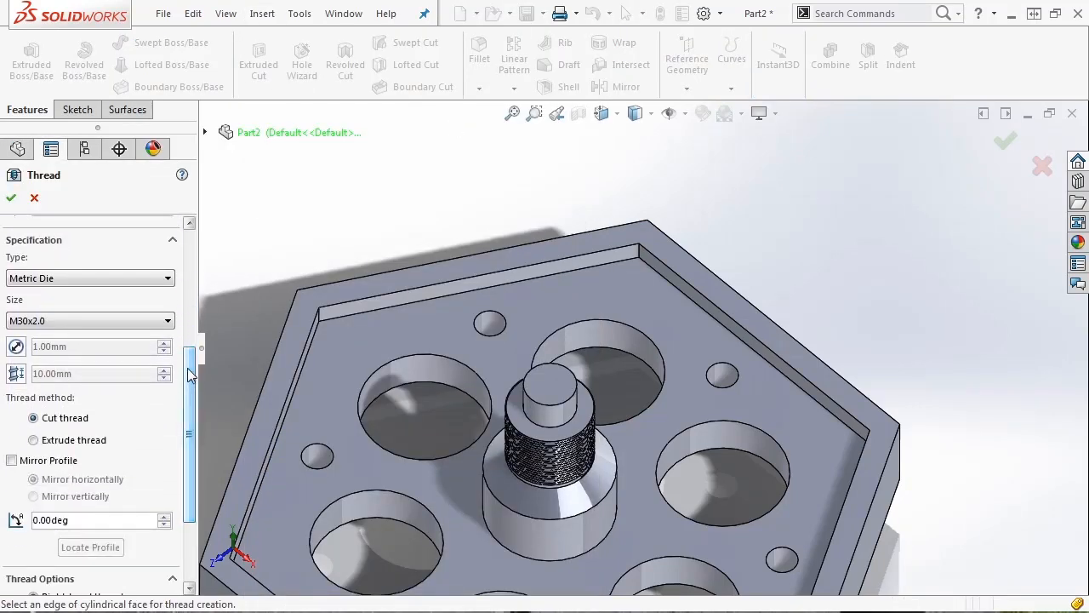
{"action": "left_click", "coordinate": [42, 279]}
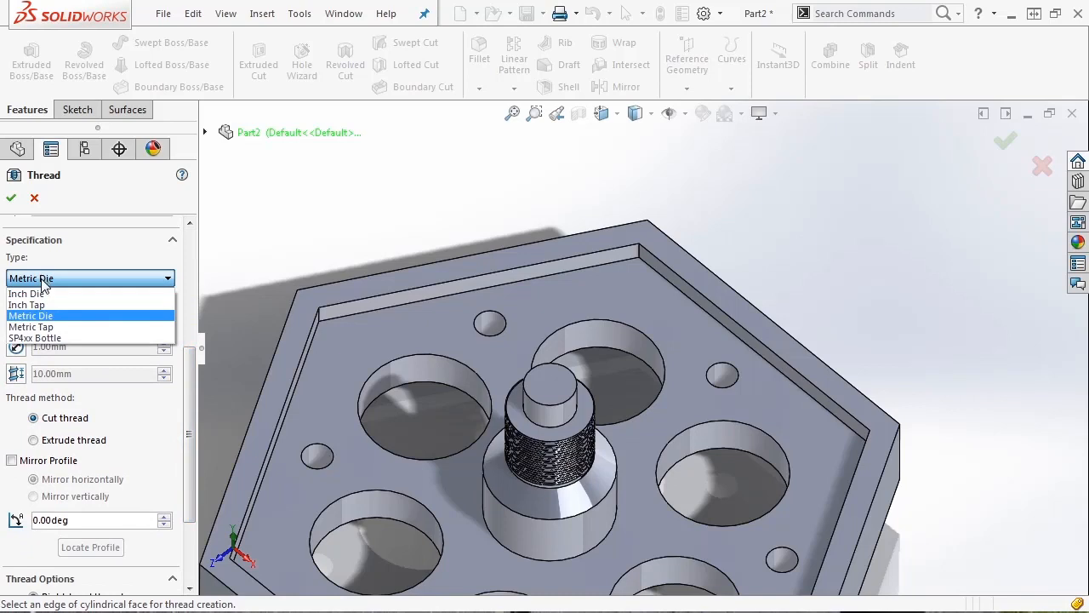
{"action": "left_click", "coordinate": [34, 327]}
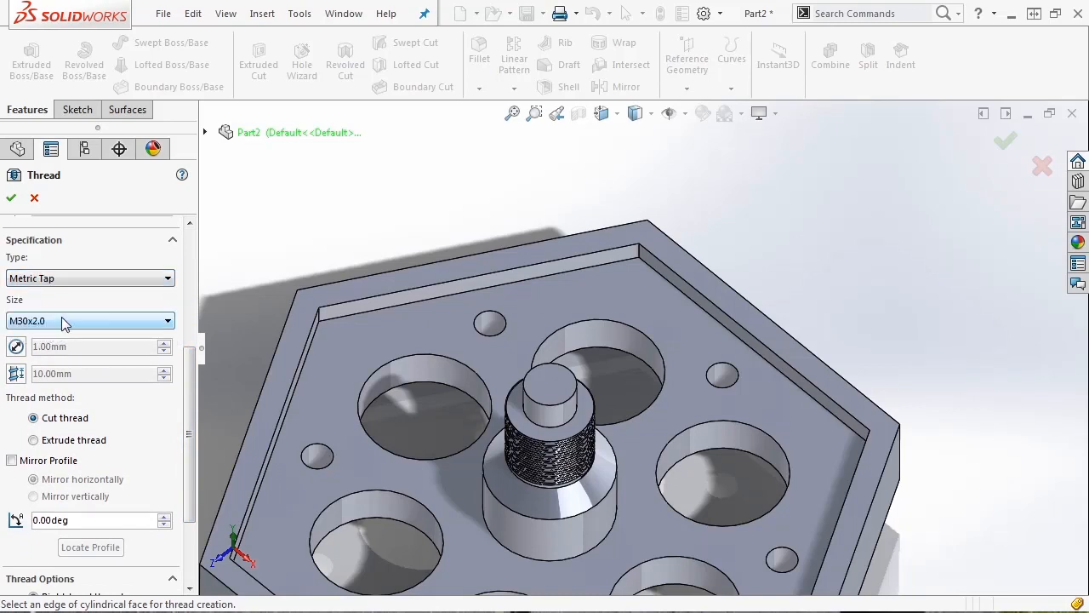
{"action": "left_click", "coordinate": [61, 320]}
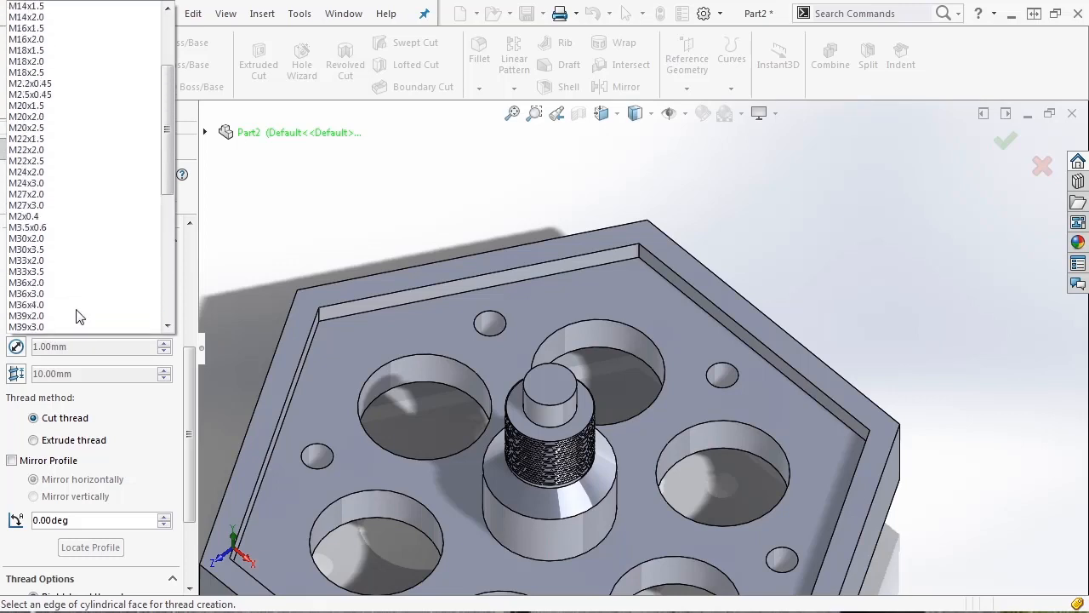
{"action": "scroll", "coordinate": [76, 317], "scroll_direction": "up", "scroll_amount": 3}
{"action": "left_click", "coordinate": [37, 163]}
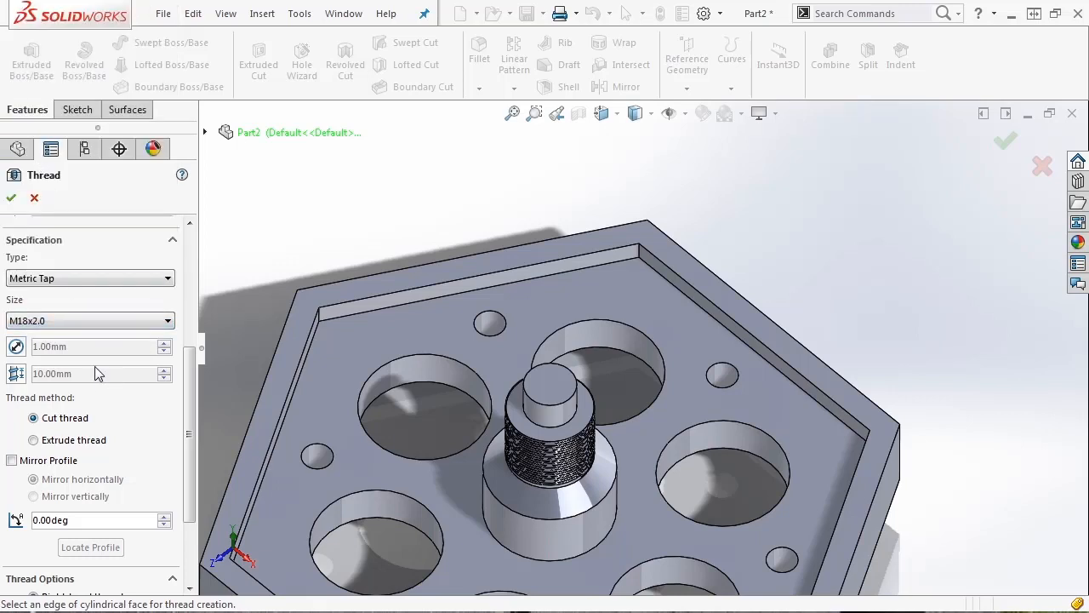
{"action": "left_click", "coordinate": [61, 443]}
- Locate the thread on the upper circular edge of the small hole behind the central shaft
{"action": "scroll", "coordinate": [191, 401], "scroll_direction": "up", "scroll_amount": 5}
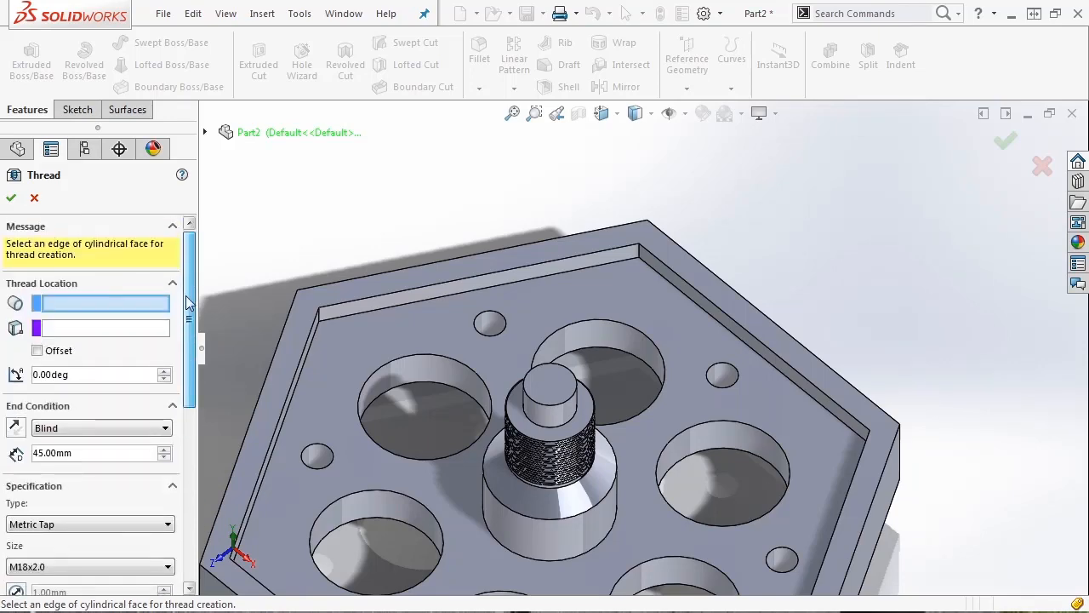
{"action": "left_click", "coordinate": [486, 312]}
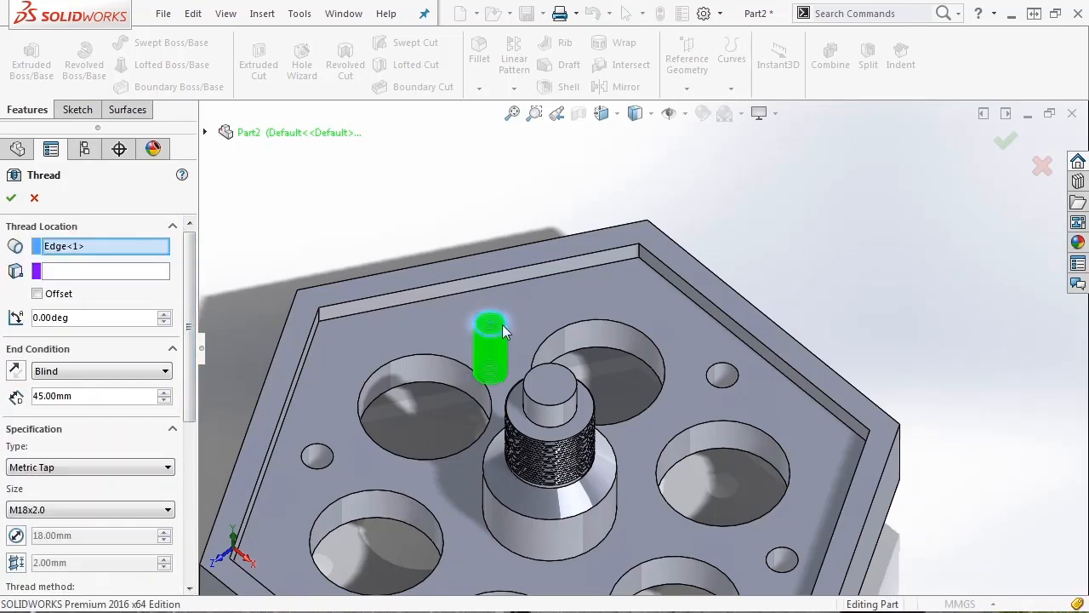
{"action": "scroll", "coordinate": [502, 324], "scroll_direction": "down", "scroll_amount": 4}
{"action": "scroll", "coordinate": [537, 325], "scroll_direction": "down", "scroll_amount": 3}
{"action": "middle_click_drag", "start_coordinate": [461, 459], "coordinate": [451, 408]}
{"action": "scroll", "coordinate": [438, 359], "scroll_direction": "down", "scroll_amount": 6}
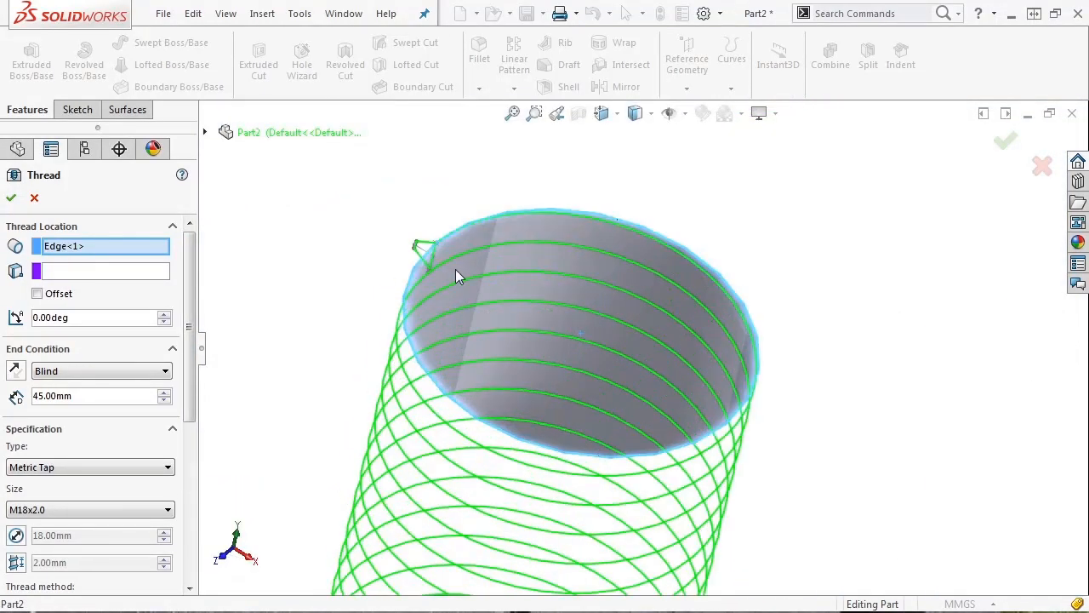
{"action": "scroll", "coordinate": [477, 383], "scroll_direction": "up", "scroll_amount": 5}
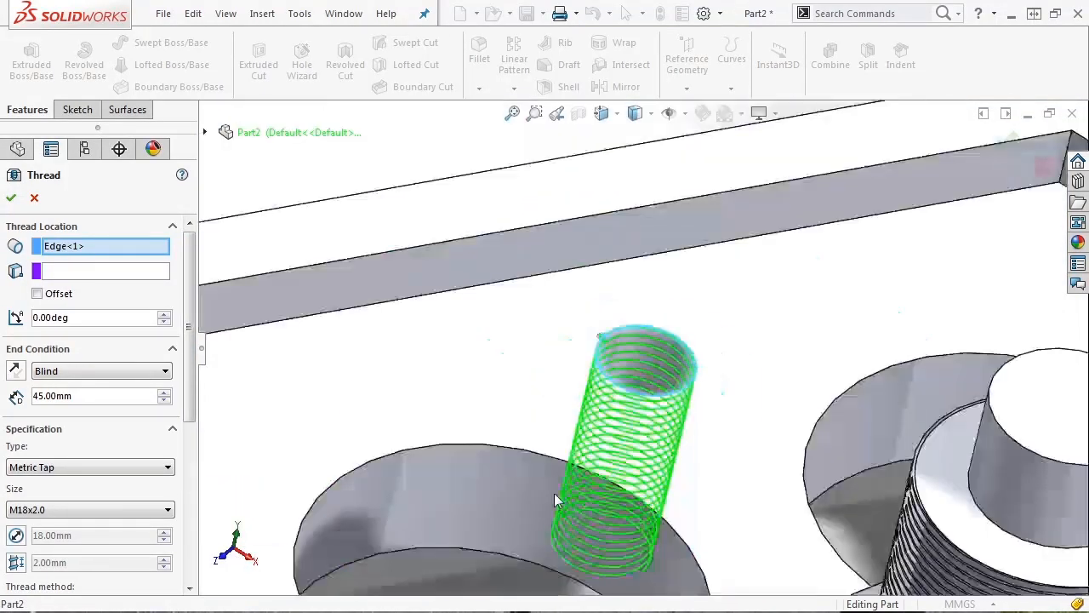
{"action": "middle_click_drag", "start_coordinate": [554, 493], "coordinate": [585, 392]}
{"action": "scroll", "coordinate": [635, 493], "scroll_direction": "up", "scroll_amount": 4}
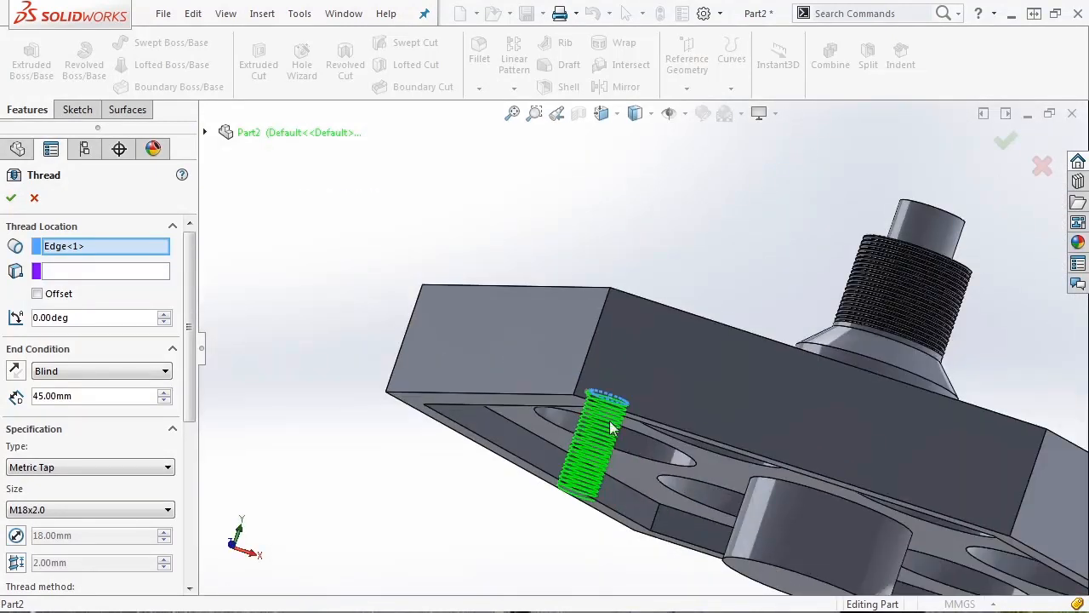
- End the thread Up To Selection at the plate's recessed underside face
{"action": "left_click", "coordinate": [155, 374]}
{"action": "left_click", "coordinate": [100, 407]}
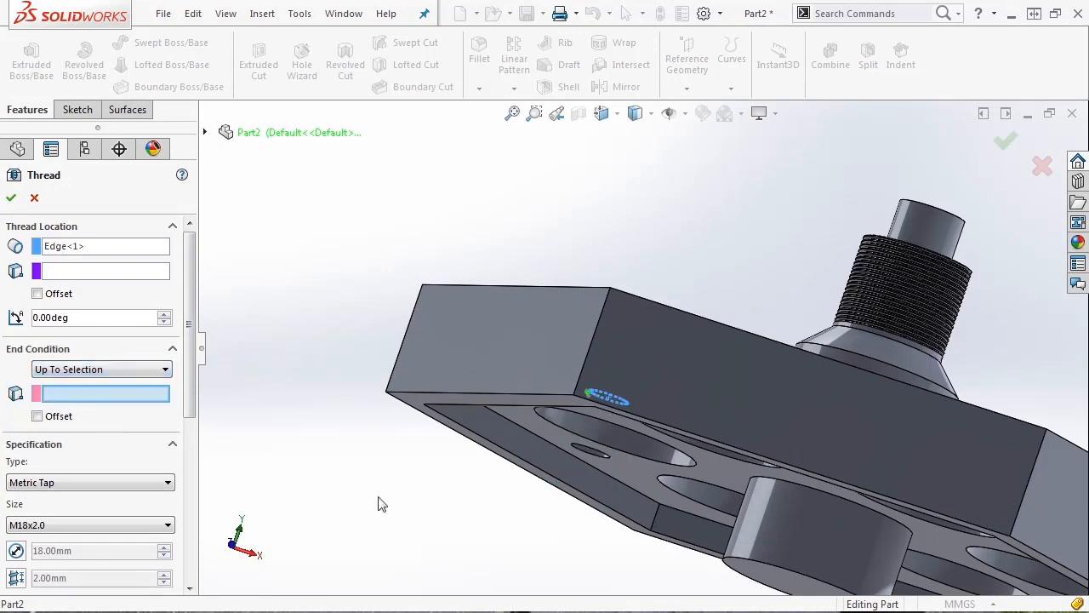
{"action": "left_click", "coordinate": [610, 470]}
{"action": "middle_click_drag", "start_coordinate": [611, 469], "coordinate": [505, 491]}
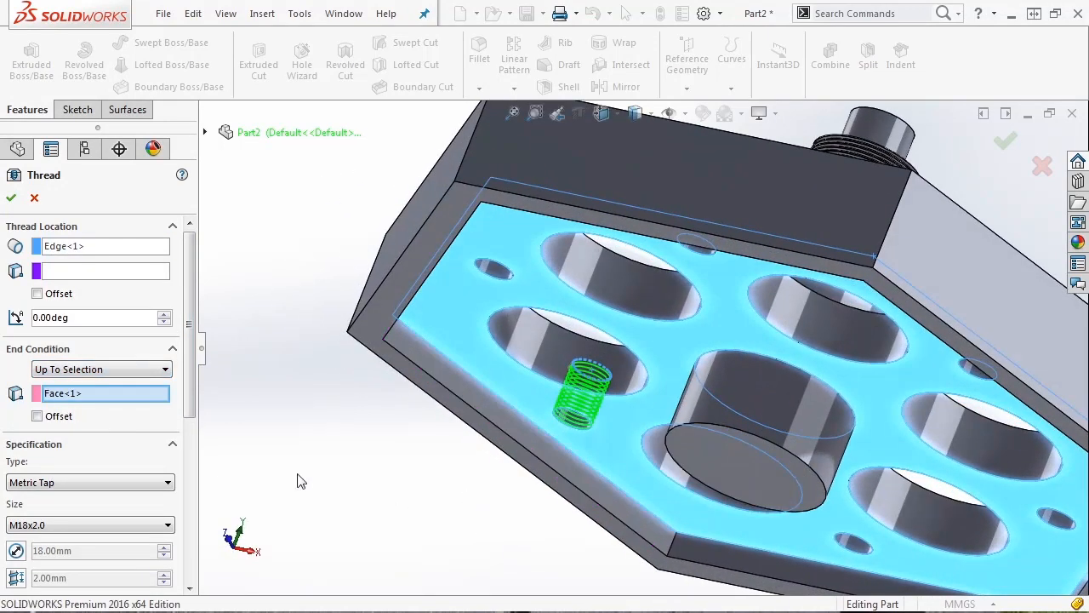
- Try to create the hole's thread with the extrude method, then switch to Cut thread and create it
{"action": "left_click_drag", "start_coordinate": [190, 360], "coordinate": [192, 416]}
{"action": "middle_click_drag", "start_coordinate": [222, 428], "coordinate": [197, 541]}
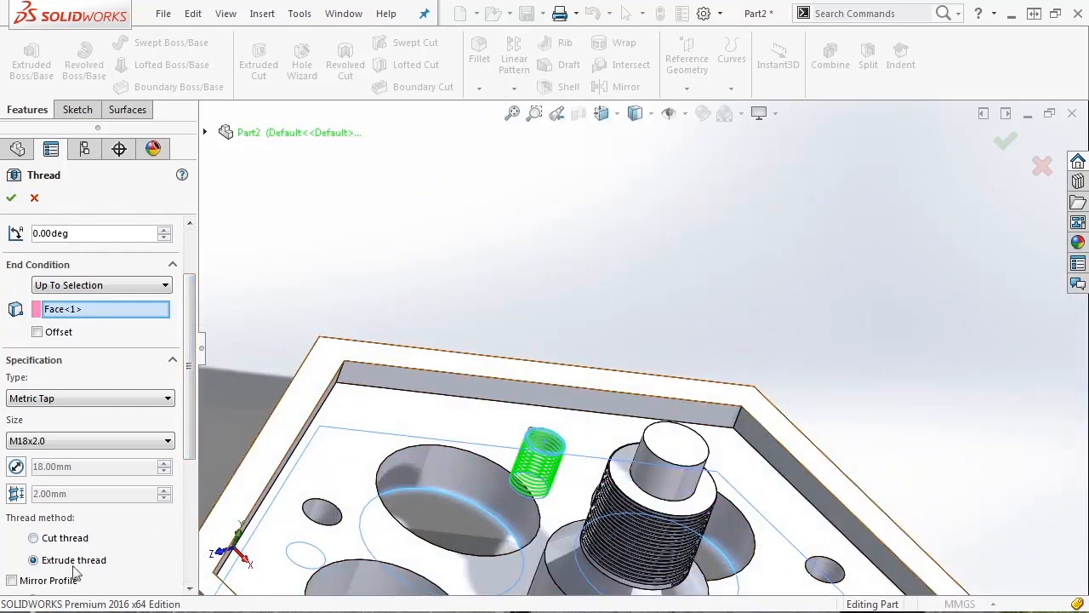
{"action": "scroll", "coordinate": [570, 451], "scroll_direction": "down", "scroll_amount": 5}
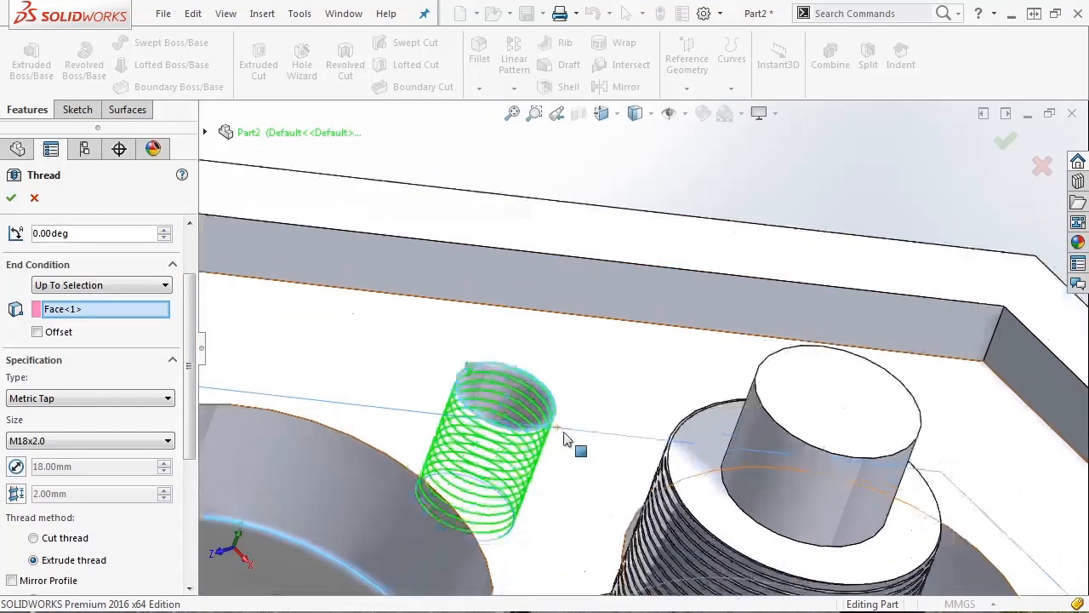
{"action": "left_click", "coordinate": [12, 199]}
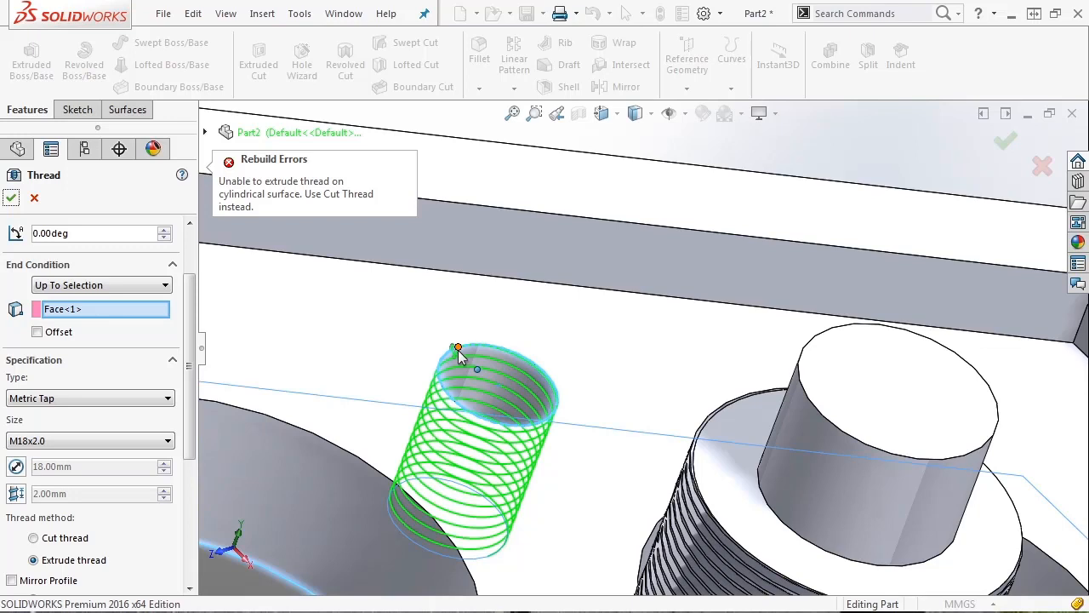
{"action": "left_click", "coordinate": [81, 540]}
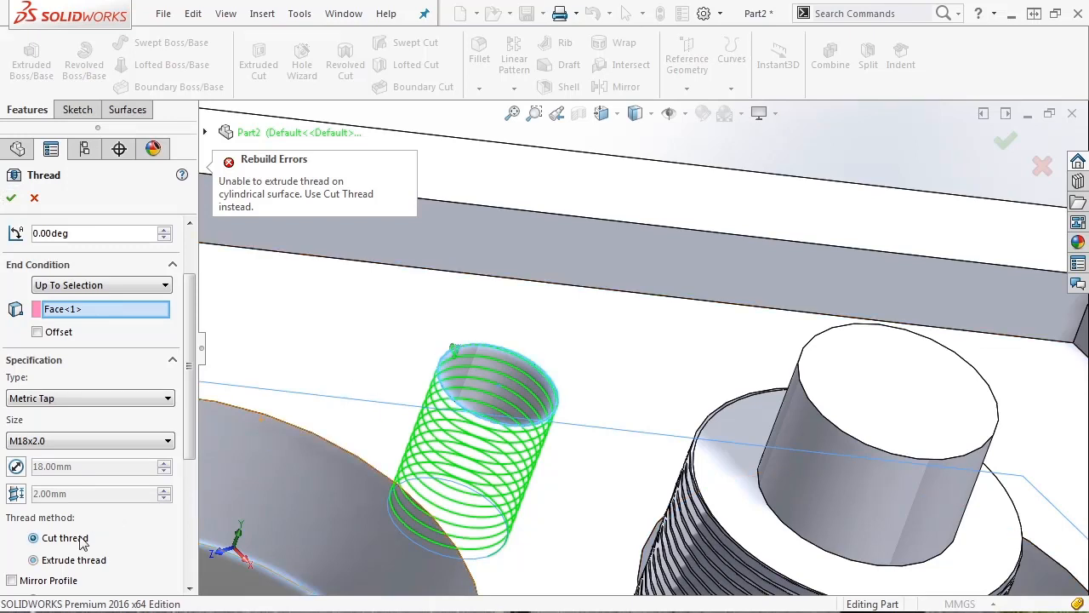
{"action": "left_click", "coordinate": [12, 198]}
- Edit the small hole's thread and offset its start by 5 mm in the reversed direction, above the hole's upper edge
{"action": "scroll", "coordinate": [485, 377], "scroll_direction": "down", "scroll_amount": 6}
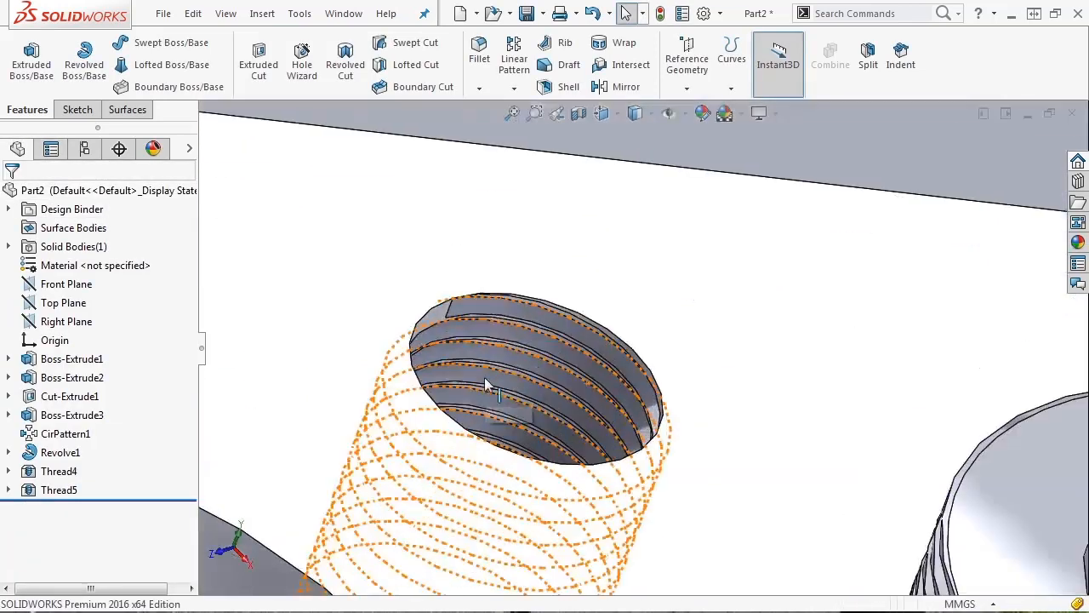
{"action": "middle_click_drag", "start_coordinate": [611, 405], "coordinate": [571, 367]}
{"action": "scroll", "coordinate": [592, 403], "scroll_direction": "up", "scroll_amount": 4}
{"action": "scroll", "coordinate": [581, 319], "scroll_direction": "up", "scroll_amount": 2}
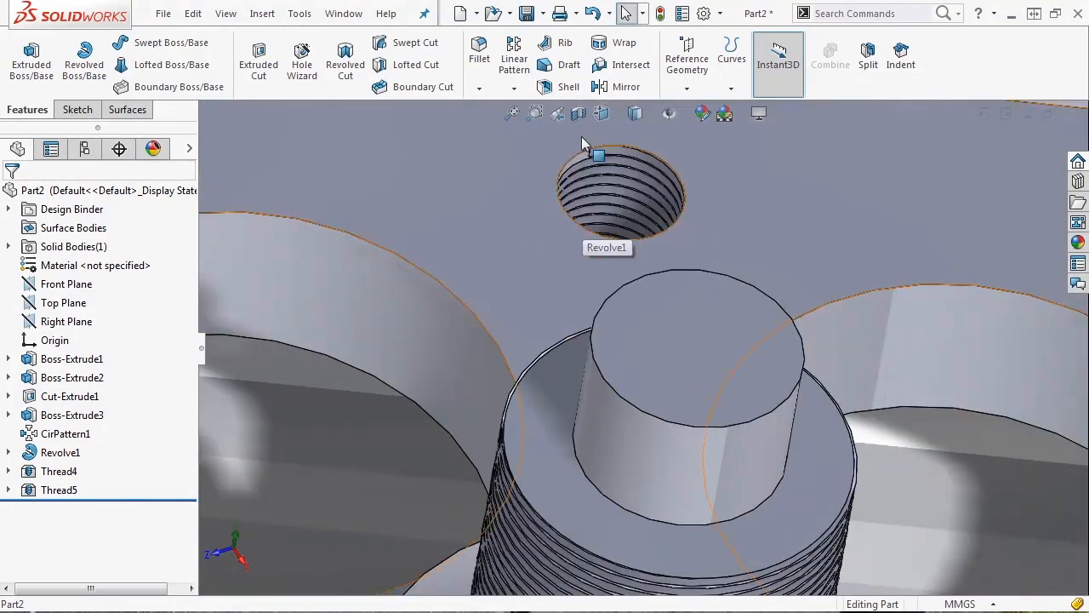
{"action": "scroll", "coordinate": [584, 145], "scroll_direction": "down", "scroll_amount": 5}
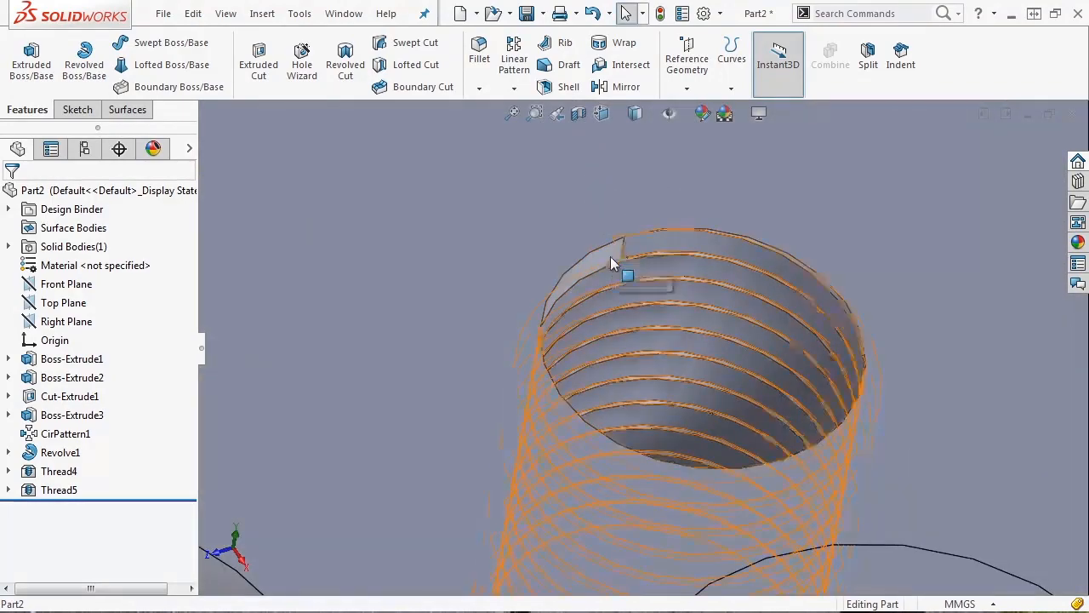
{"action": "scroll", "coordinate": [723, 340], "scroll_direction": "up", "scroll_amount": 3}
{"action": "scroll", "coordinate": [728, 338], "scroll_direction": "up", "scroll_amount": 3}
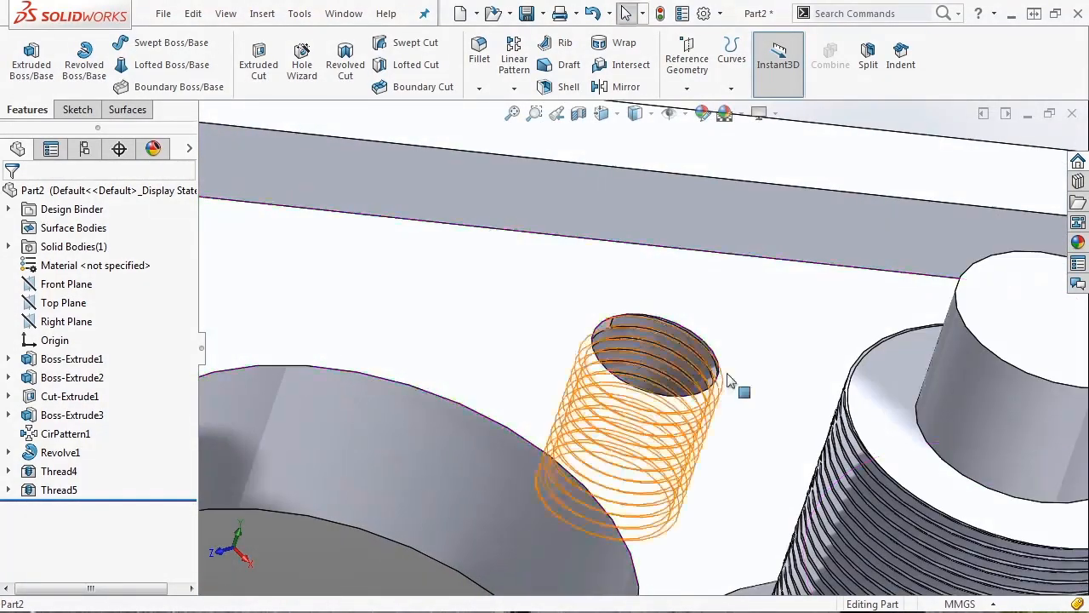
{"action": "left_click", "coordinate": [47, 492]}
{"action": "left_click", "coordinate": [52, 444]}
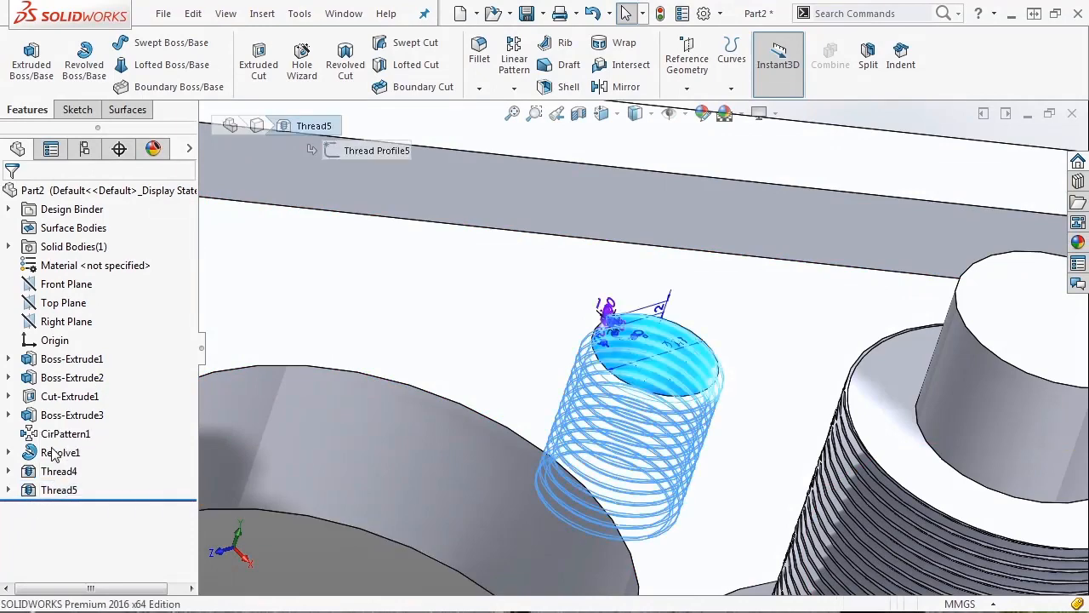
{"action": "left_click", "coordinate": [37, 295]}
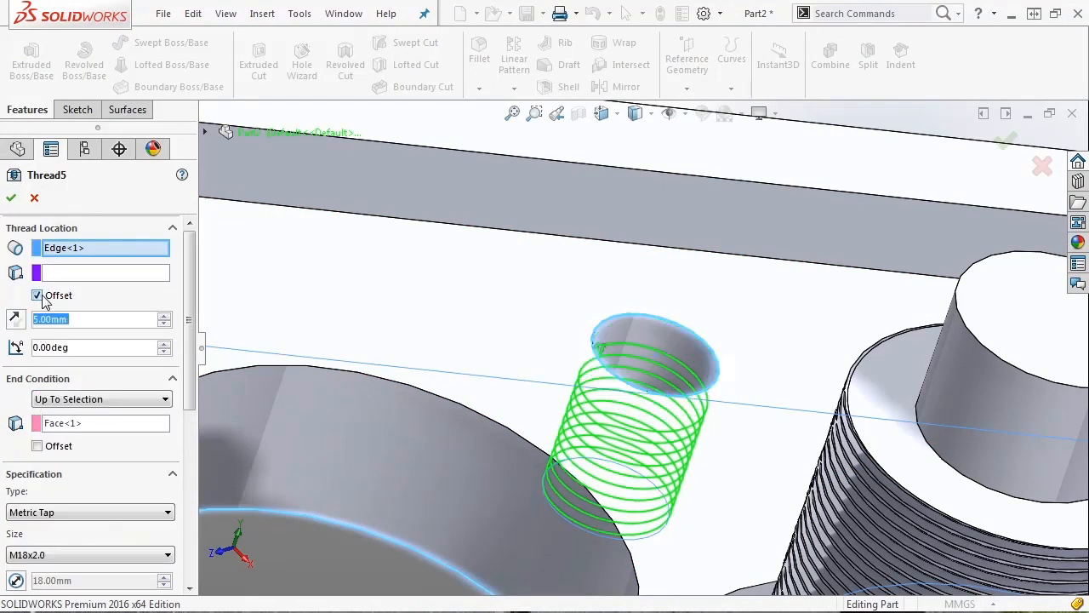
{"action": "left_click", "coordinate": [17, 319]}
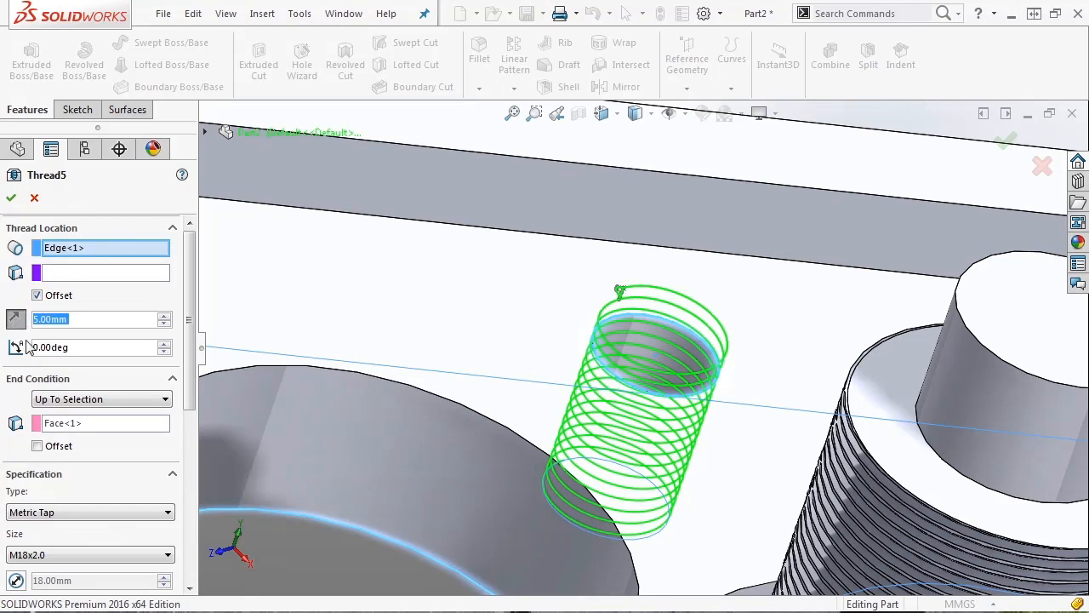
- Offset the thread's end by 5 mm beyond the underside face and apply the edit
{"action": "left_click", "coordinate": [39, 399]}
{"action": "left_click", "coordinate": [40, 436]}
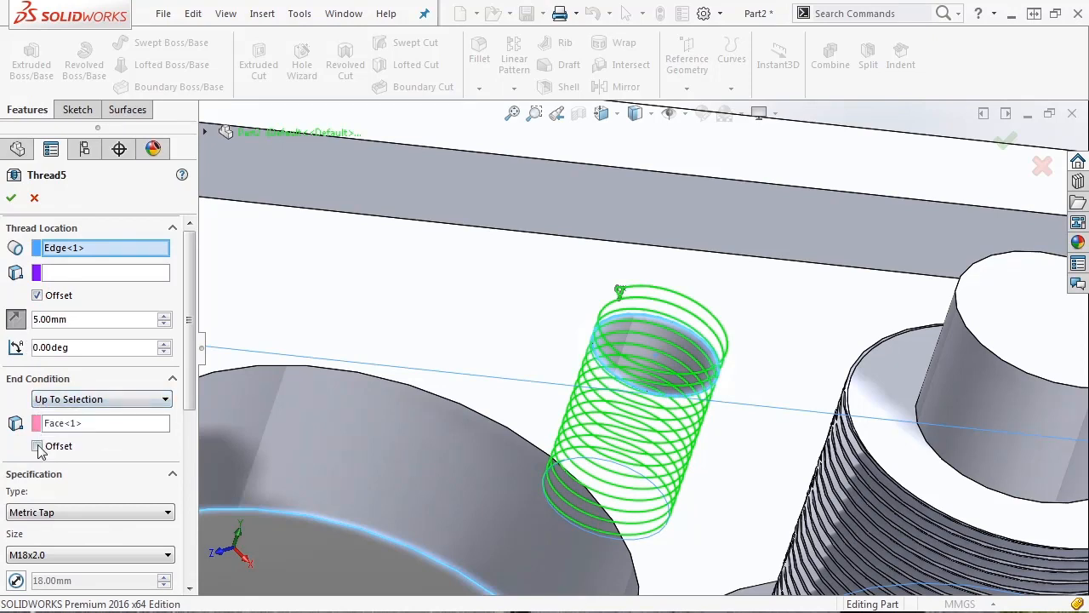
{"action": "left_click", "coordinate": [37, 446]}
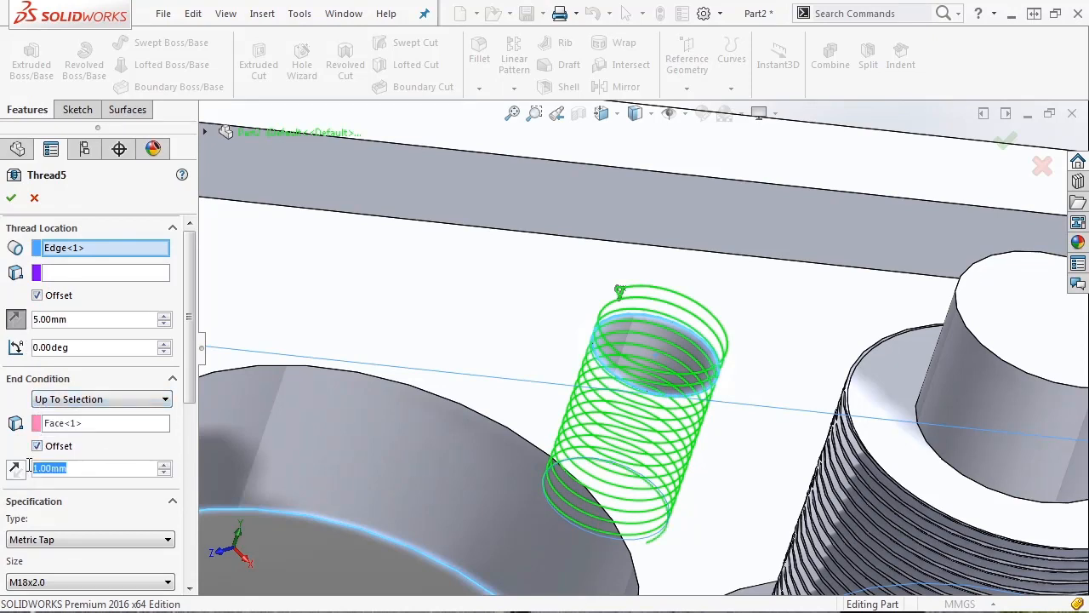
{"action": "type", "text": "5"}
{"action": "key", "text": "Return"}
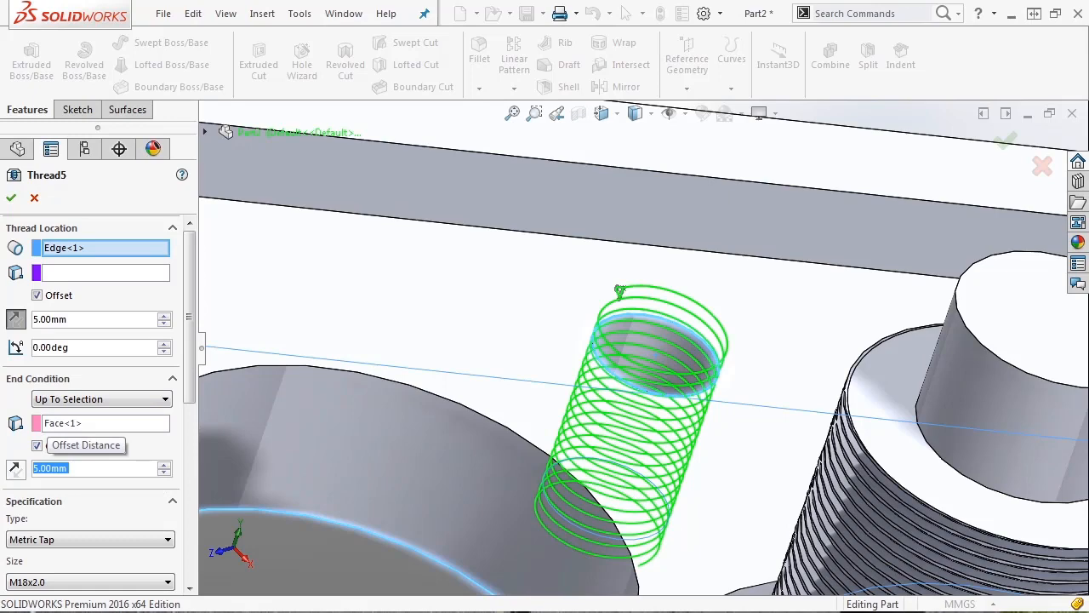
{"action": "left_click", "coordinate": [11, 198]}
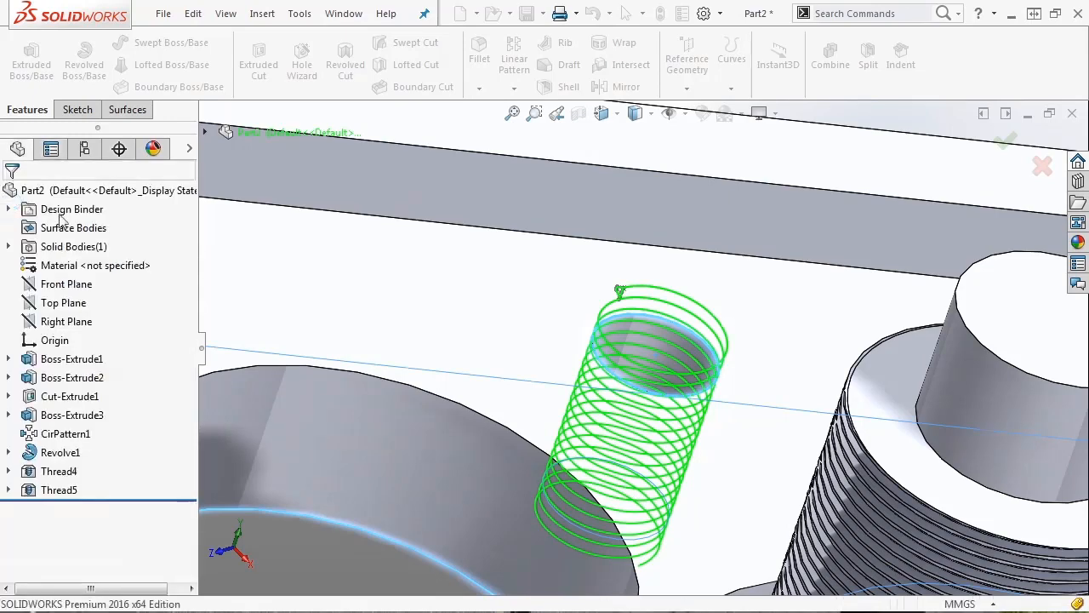
- Examine the threaded small hole from above and from the underside of the hexagonal plate
{"action": "scroll", "coordinate": [634, 342], "scroll_direction": "up", "scroll_amount": 3}
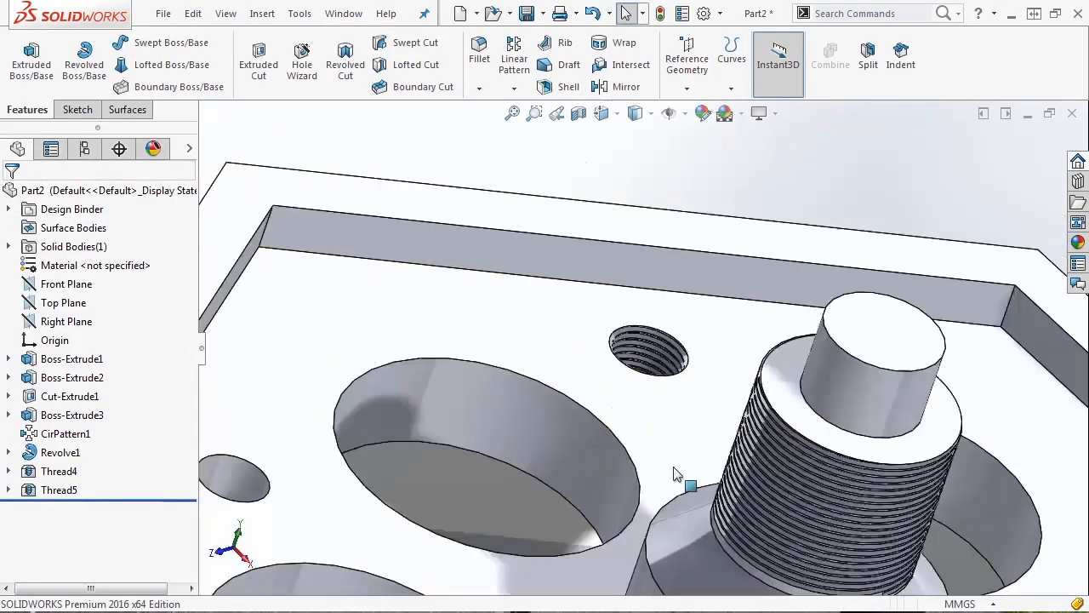
{"action": "scroll", "coordinate": [674, 467], "scroll_direction": "up", "scroll_amount": 3}
{"action": "middle_click_drag", "start_coordinate": [674, 467], "coordinate": [707, 394]}
{"action": "scroll", "coordinate": [707, 394], "scroll_direction": "up", "scroll_amount": 4}
{"action": "scroll", "coordinate": [535, 496], "scroll_direction": "down", "scroll_amount": 4}
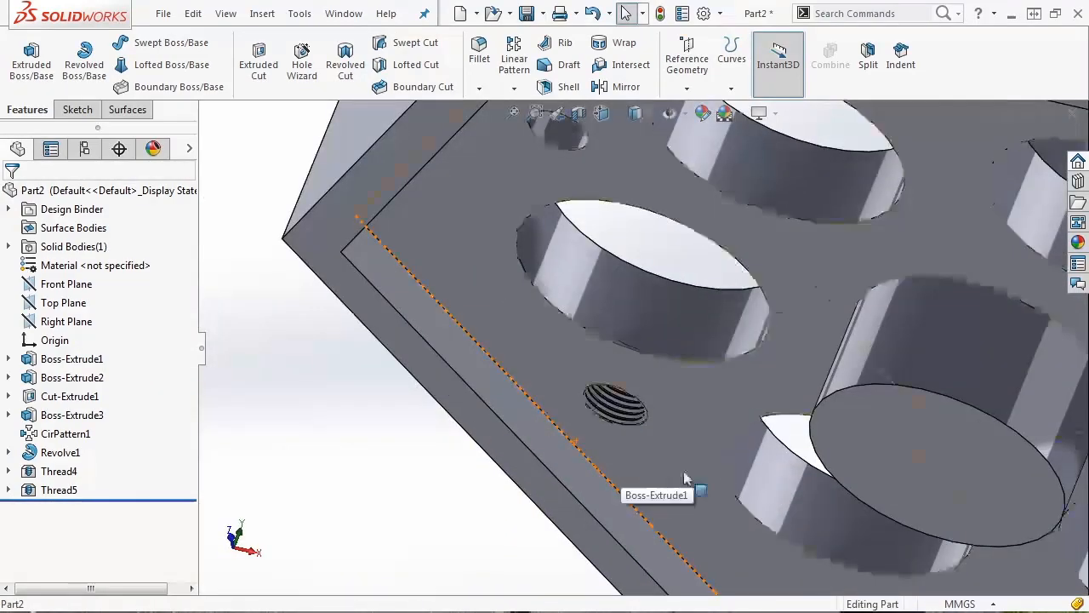
{"action": "scroll", "coordinate": [686, 479], "scroll_direction": "up", "scroll_amount": 4}
{"action": "middle_click_drag", "start_coordinate": [685, 478], "coordinate": [757, 497]}
{"action": "scroll", "coordinate": [758, 497], "scroll_direction": "up", "scroll_amount": 4}
{"action": "scroll", "coordinate": [755, 204], "scroll_direction": "down", "scroll_amount": 4}
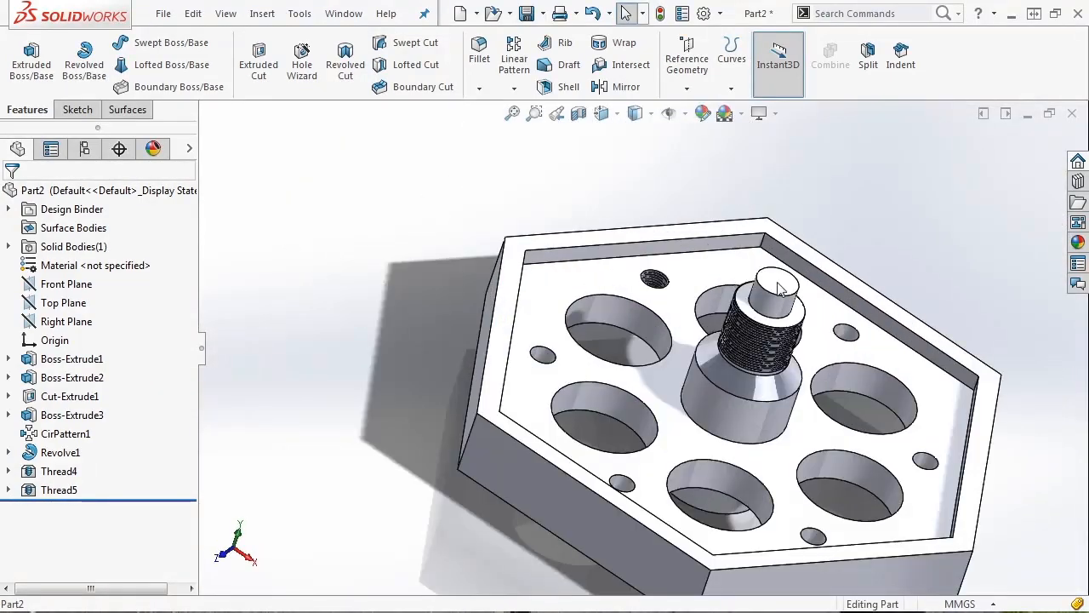
{"action": "middle_click_drag", "start_coordinate": [777, 282], "coordinate": [771, 320]}
{"action": "scroll", "coordinate": [775, 276], "scroll_direction": "down", "scroll_amount": 2}
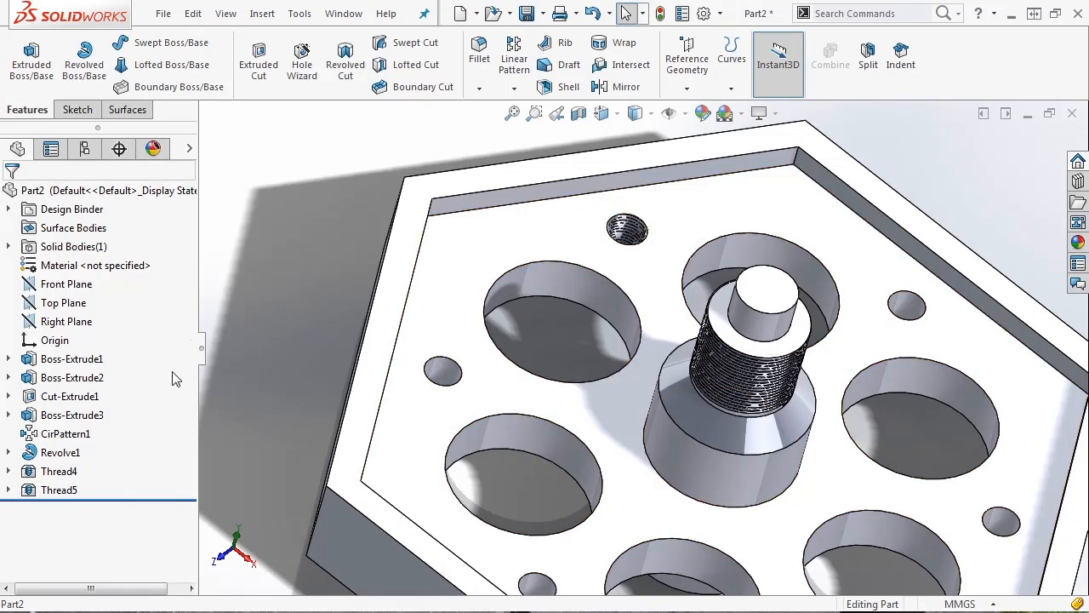
- Set the diameter of the small hole in the cut feature to 17 mm and continue rebuilding despite the pattern warning
{"action": "left_click", "coordinate": [68, 396]}
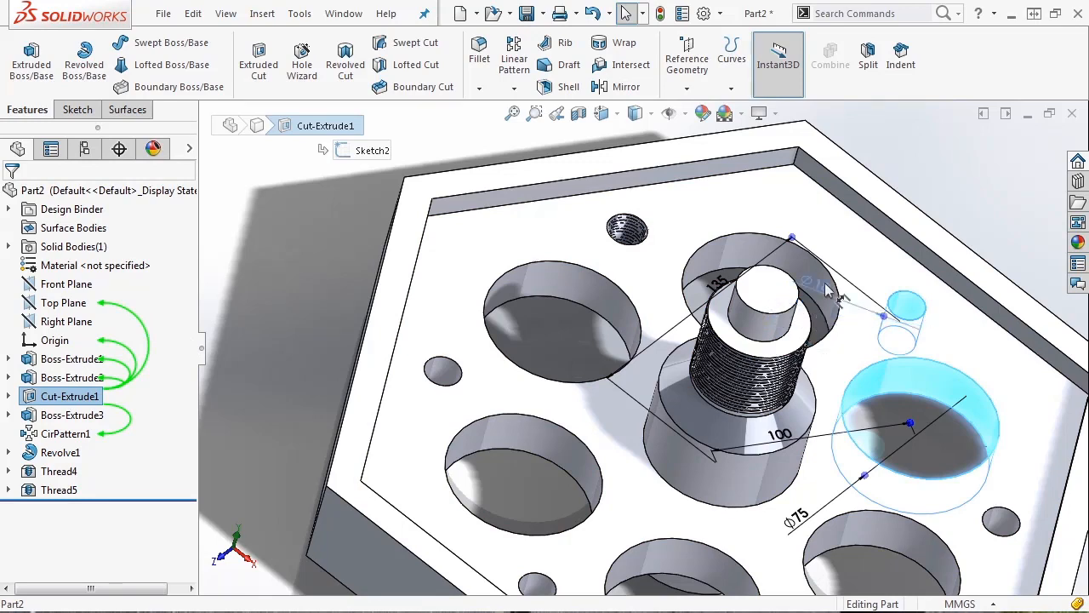
{"action": "left_click_drag", "start_coordinate": [826, 284], "coordinate": [835, 249]}
{"action": "left_click", "coordinate": [837, 251]}
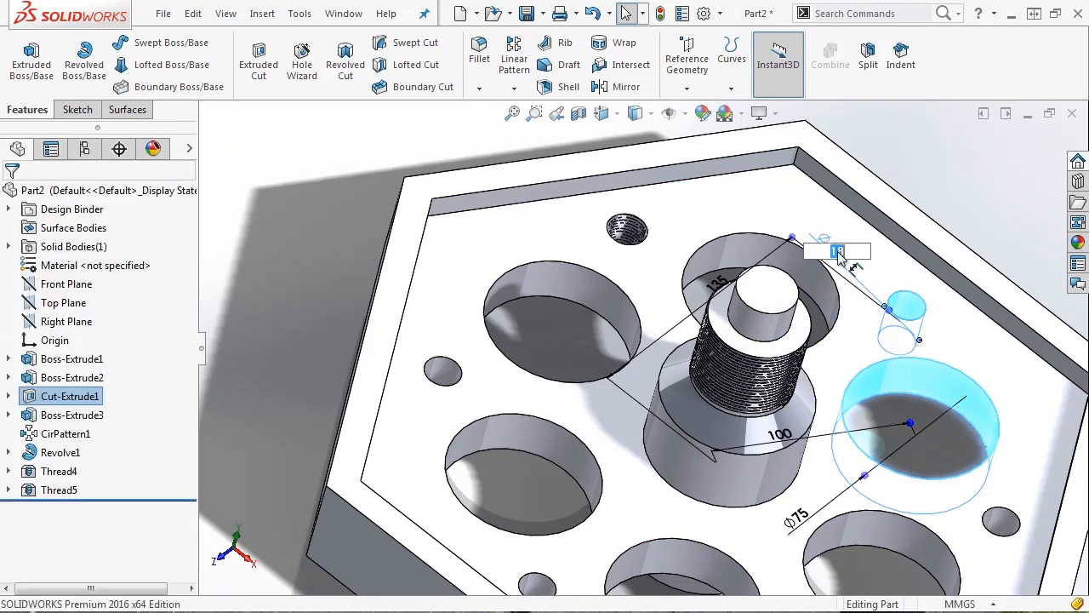
{"action": "type", "text": "17"}
{"action": "key", "text": "Return"}
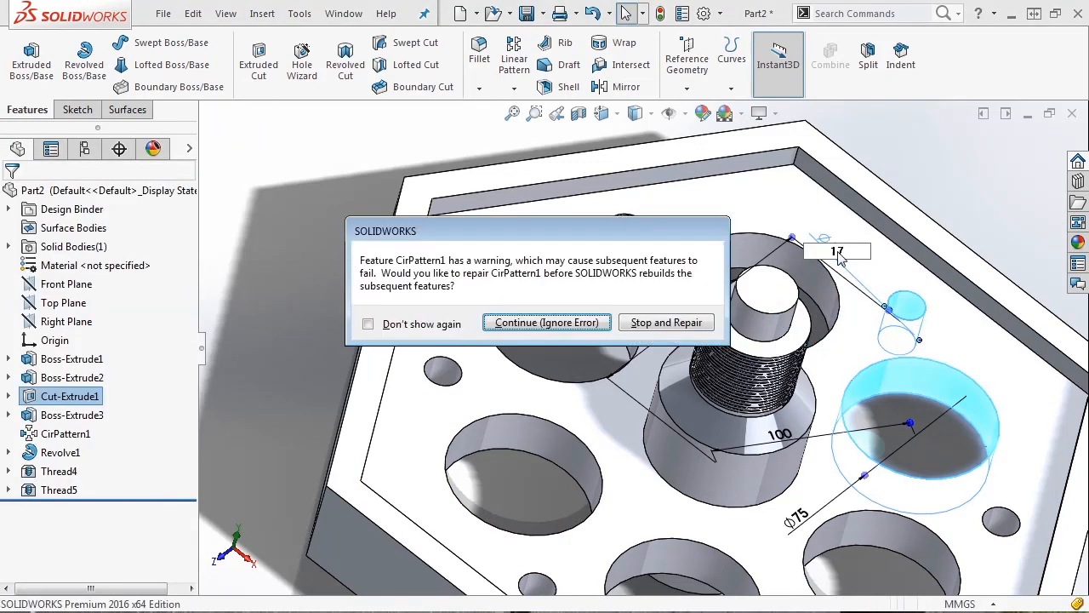
{"action": "left_click", "coordinate": [581, 324]}
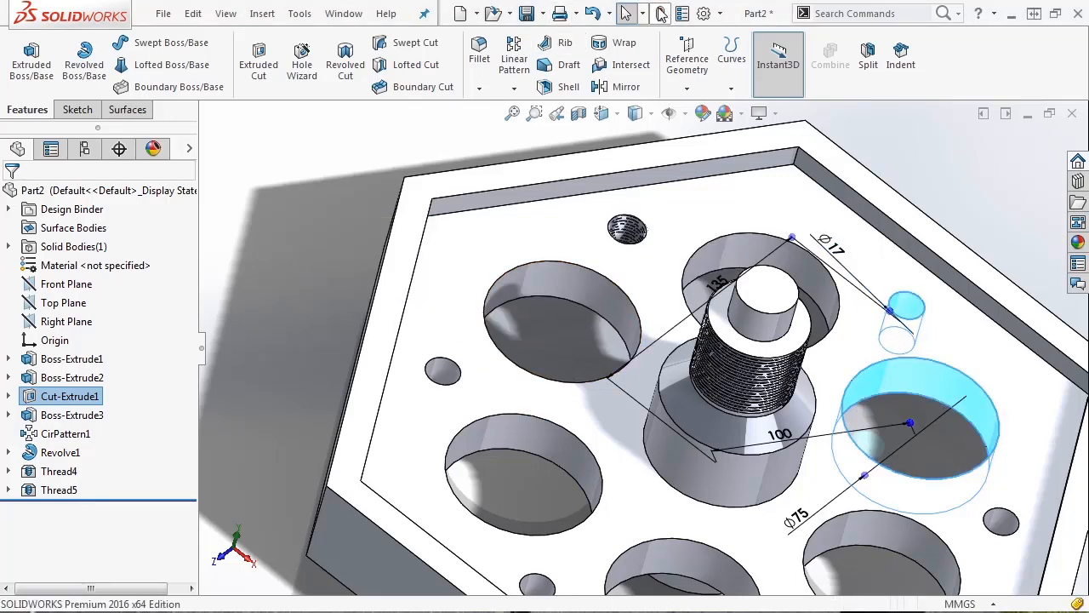
{"action": "left_click", "coordinate": [623, 126]}
- Create a circular pattern of the small hole's thread around the central shaft's top edge, with 6 equally spaced instances over 360 degrees
{"action": "scroll", "coordinate": [917, 303], "scroll_direction": "up", "scroll_amount": 3}
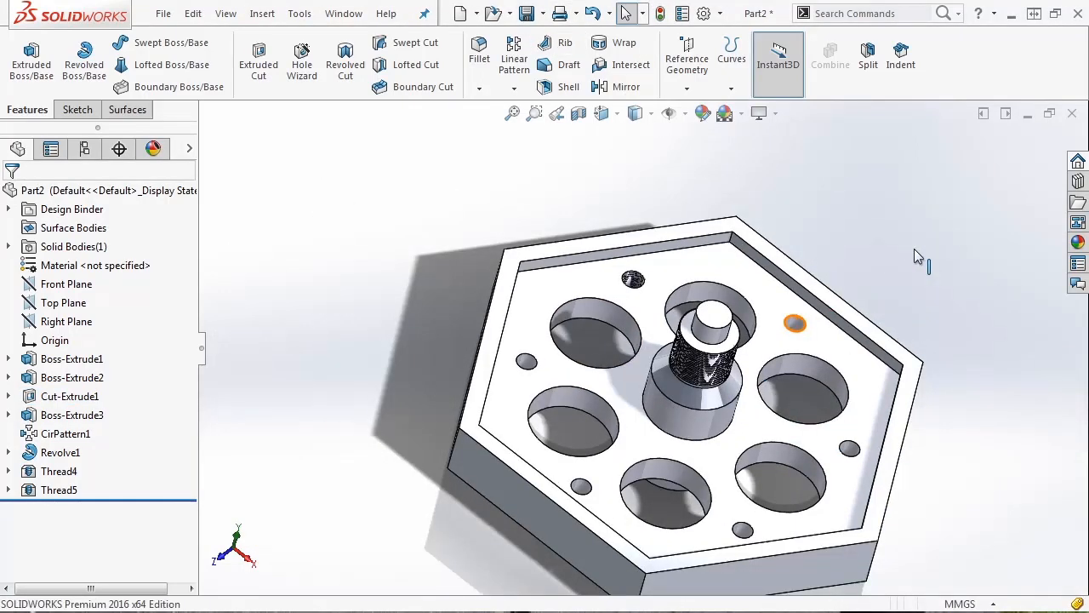
{"action": "middle_click_drag", "start_coordinate": [762, 239], "coordinate": [679, 373]}
{"action": "scroll", "coordinate": [679, 372], "scroll_direction": "down", "scroll_amount": 2}
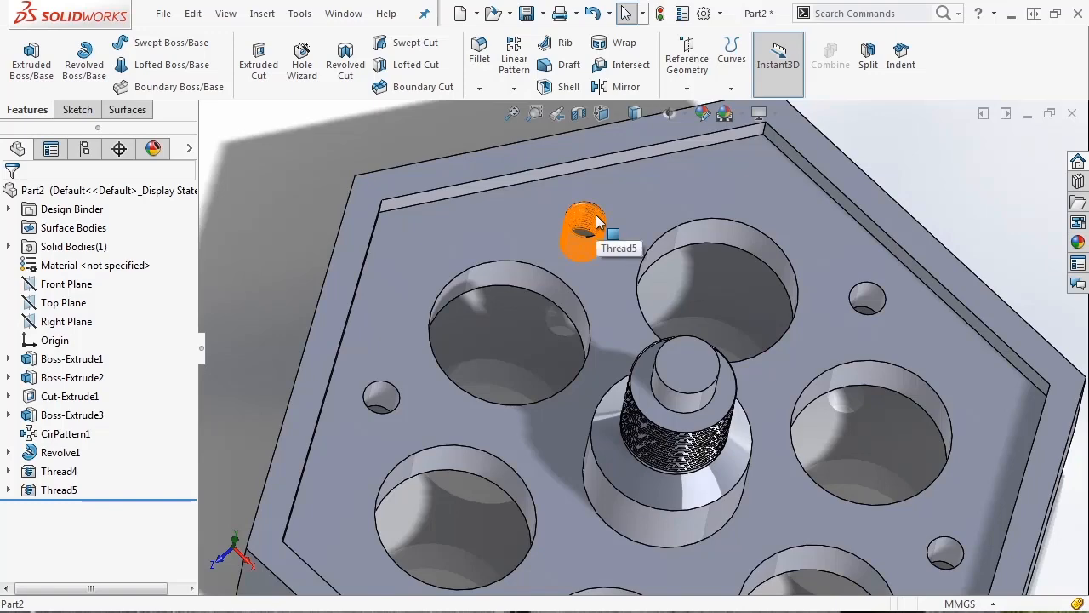
{"action": "scroll", "coordinate": [597, 225], "scroll_direction": "up", "scroll_amount": 3}
{"action": "left_click", "coordinate": [56, 489]}
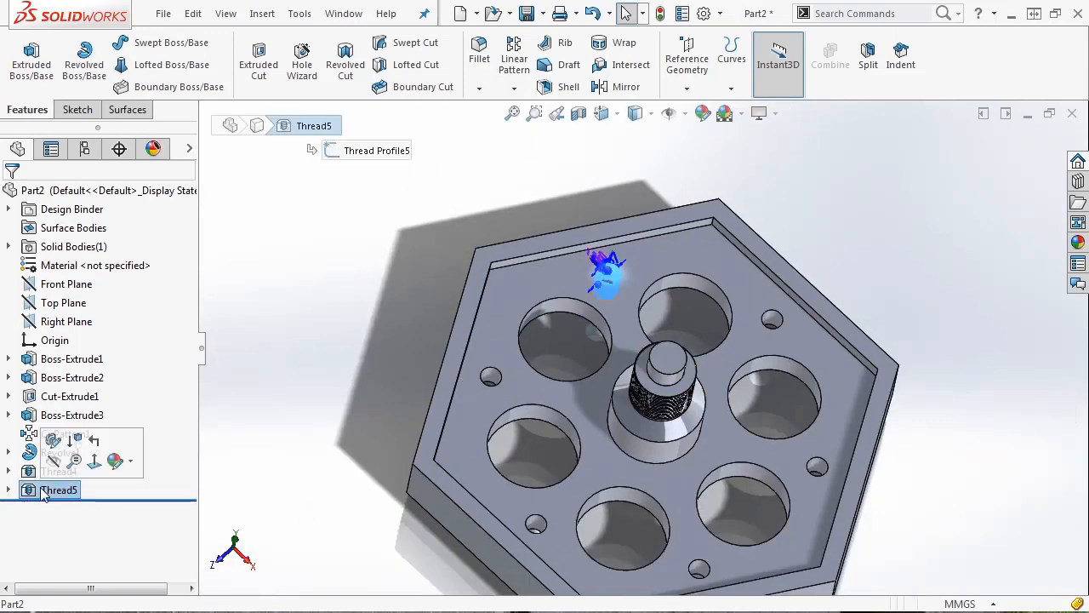
{"action": "left_click", "coordinate": [515, 89]}
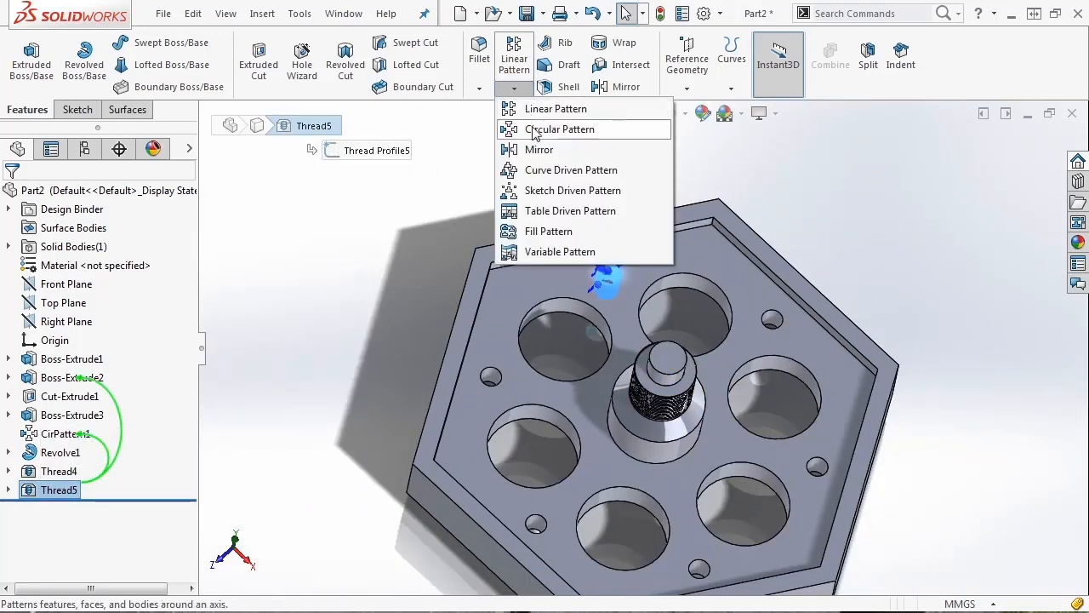
{"action": "left_click", "coordinate": [535, 130]}
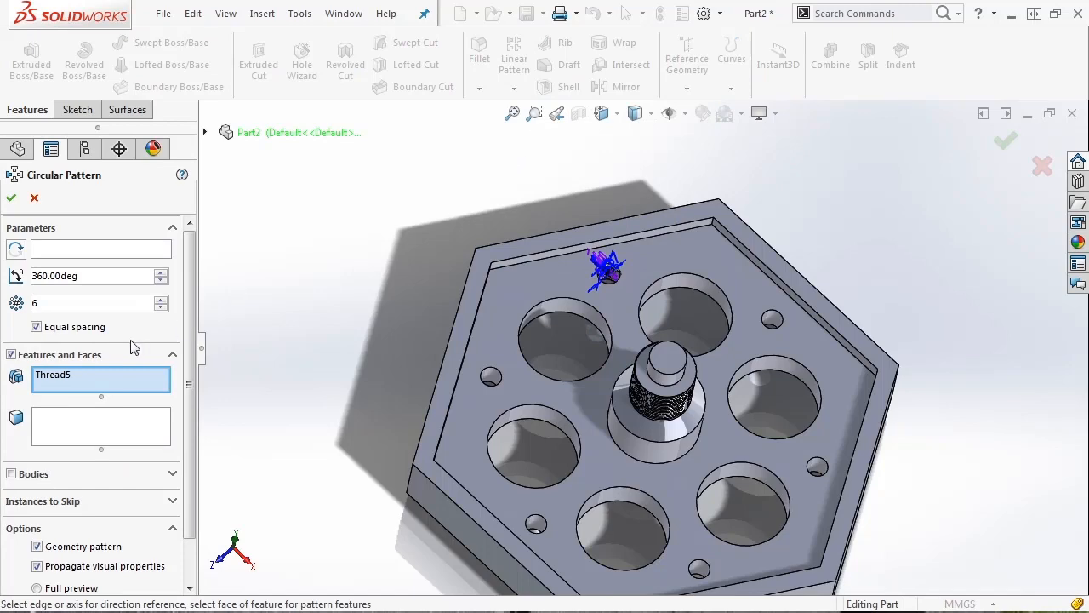
{"action": "left_click", "coordinate": [107, 249]}
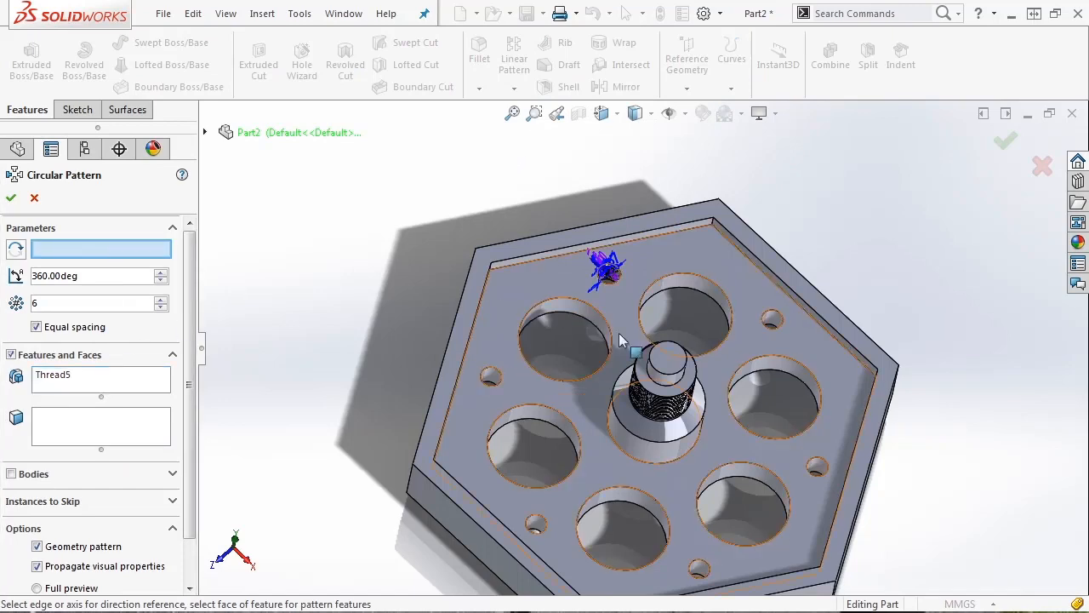
{"action": "left_click", "coordinate": [665, 342]}
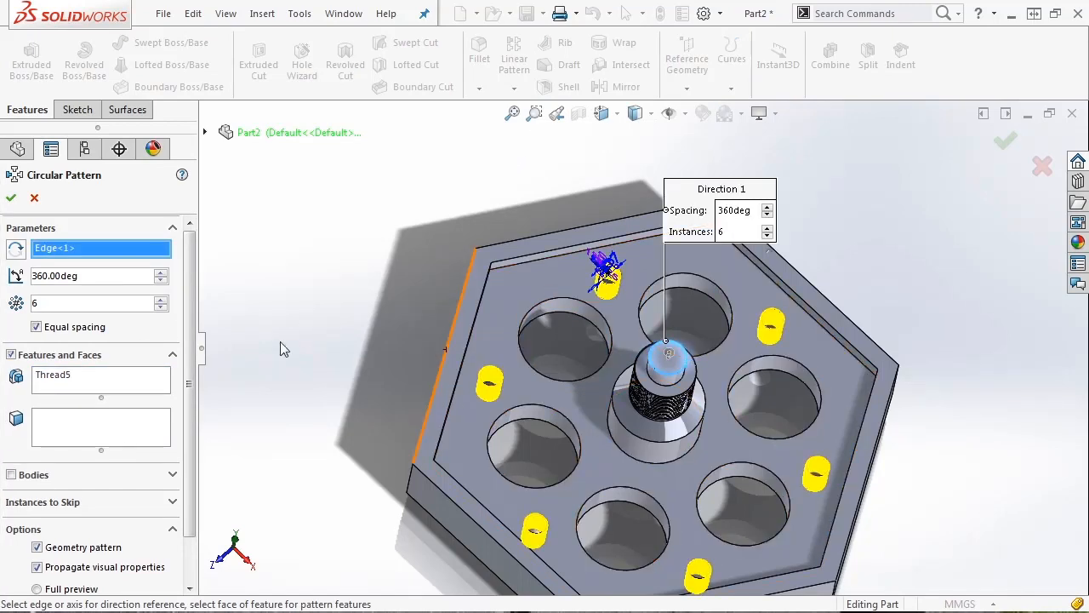
{"action": "left_click", "coordinate": [11, 197]}
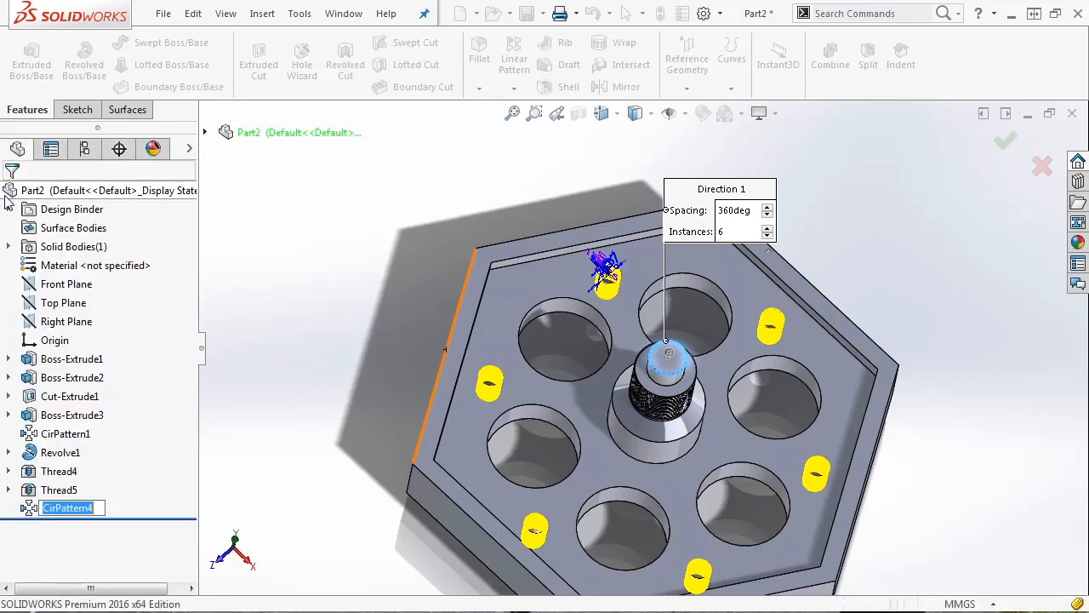
{"action": "scroll", "coordinate": [678, 336], "scroll_direction": "down", "scroll_amount": 2}
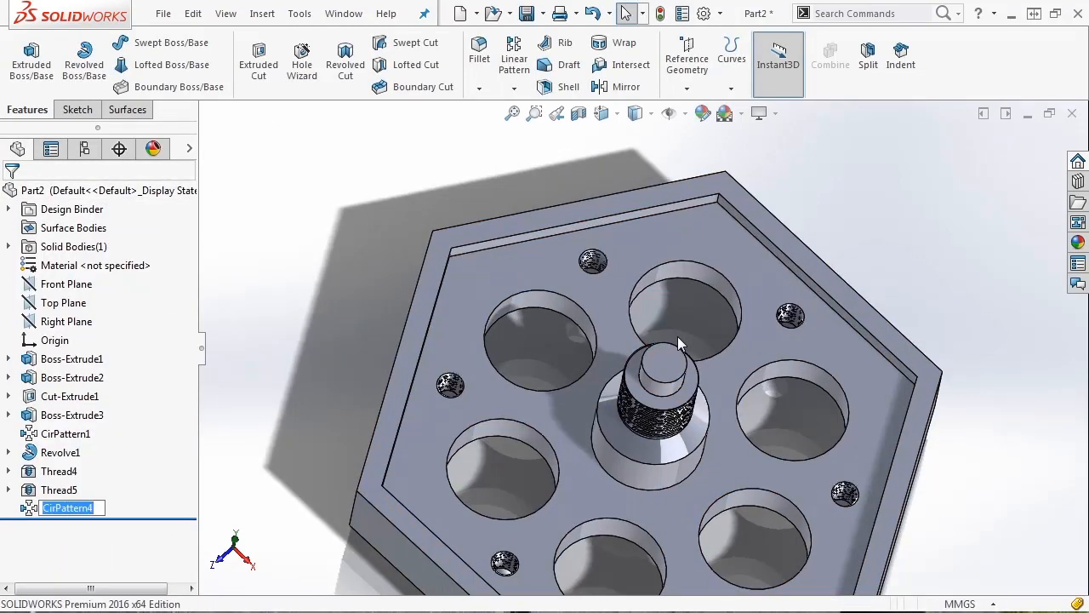
- Reopen the thread's circular pattern to review its axis, angle and instance settings, and close it without changes
{"action": "left_click", "coordinate": [29, 508]}
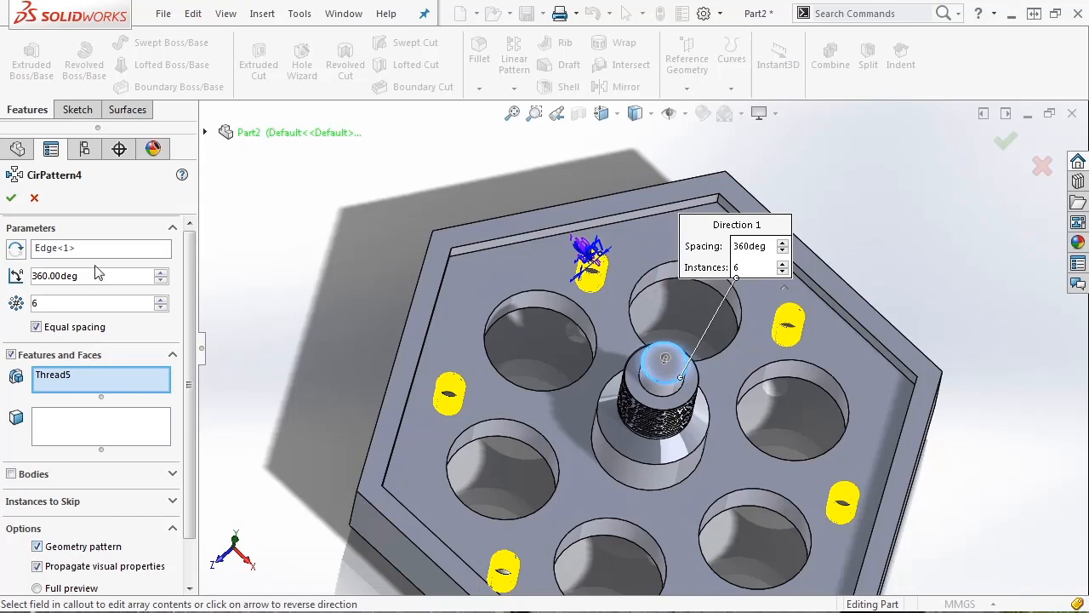
{"action": "left_click", "coordinate": [11, 197]}
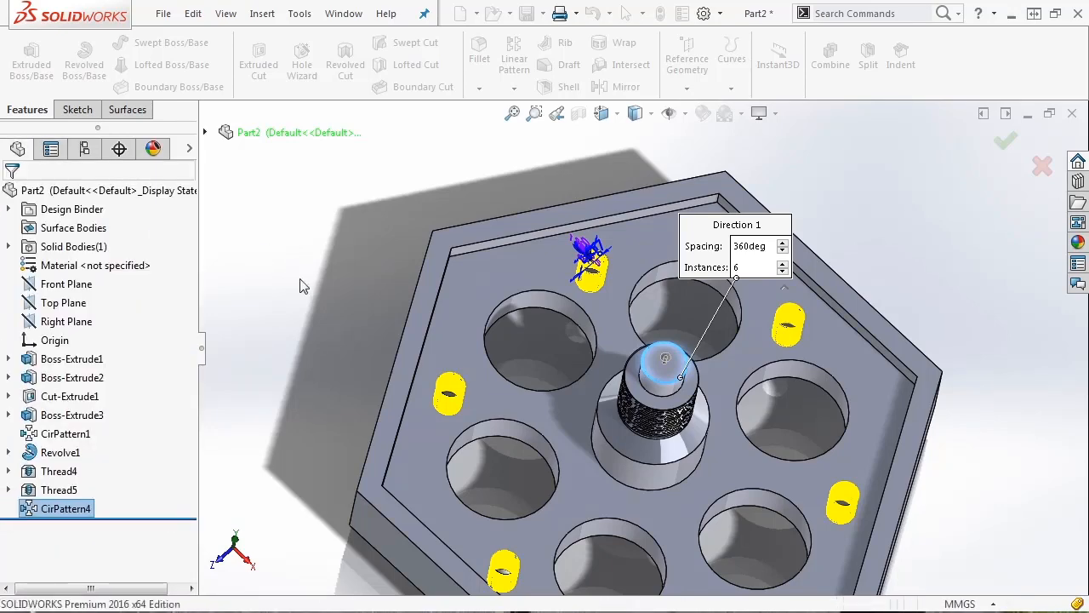
{"action": "left_click", "coordinate": [325, 306]}
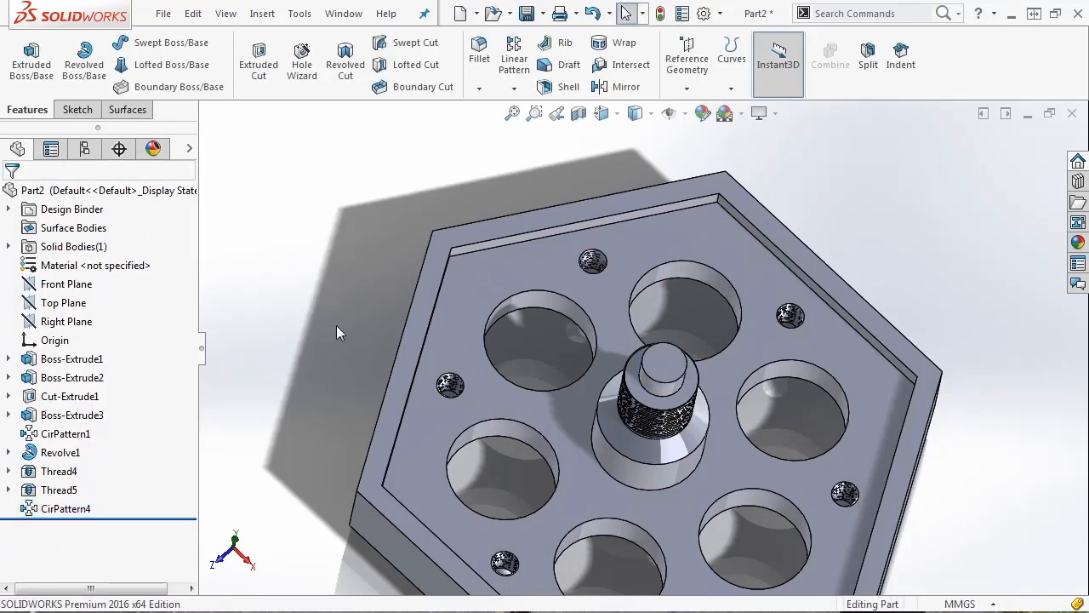
- Examine the threaded holes and central shaft from several angles, and return the part to the isometric view
{"action": "scroll", "coordinate": [336, 327], "scroll_direction": "up", "scroll_amount": 3}
{"action": "middle_click_drag", "start_coordinate": [802, 464], "coordinate": [783, 400]}
{"action": "scroll", "coordinate": [672, 387], "scroll_direction": "down", "scroll_amount": 3}
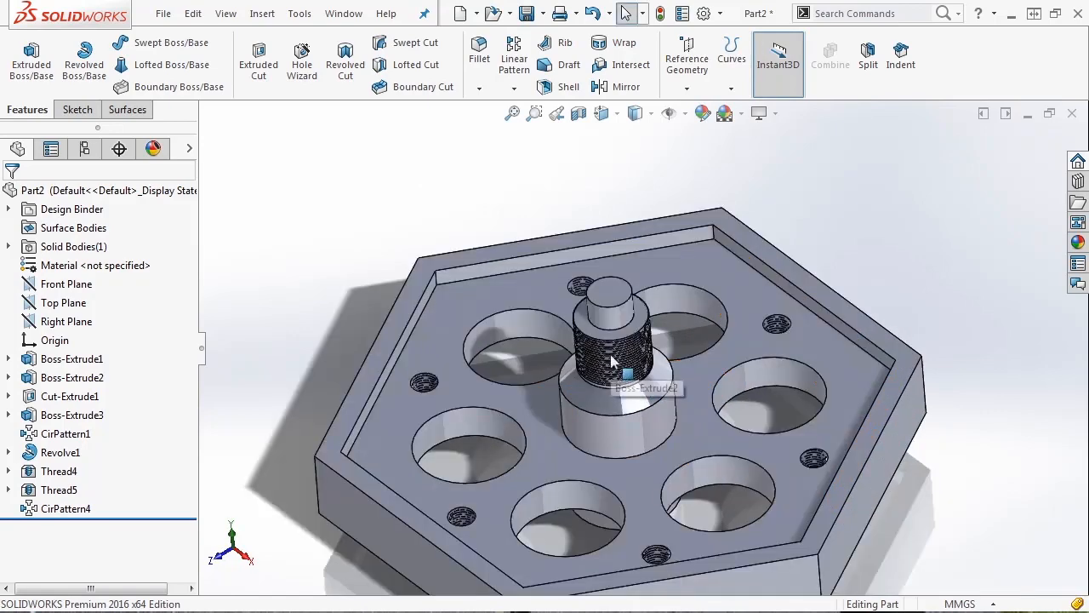
{"action": "middle_click_drag", "start_coordinate": [611, 362], "coordinate": [559, 244]}
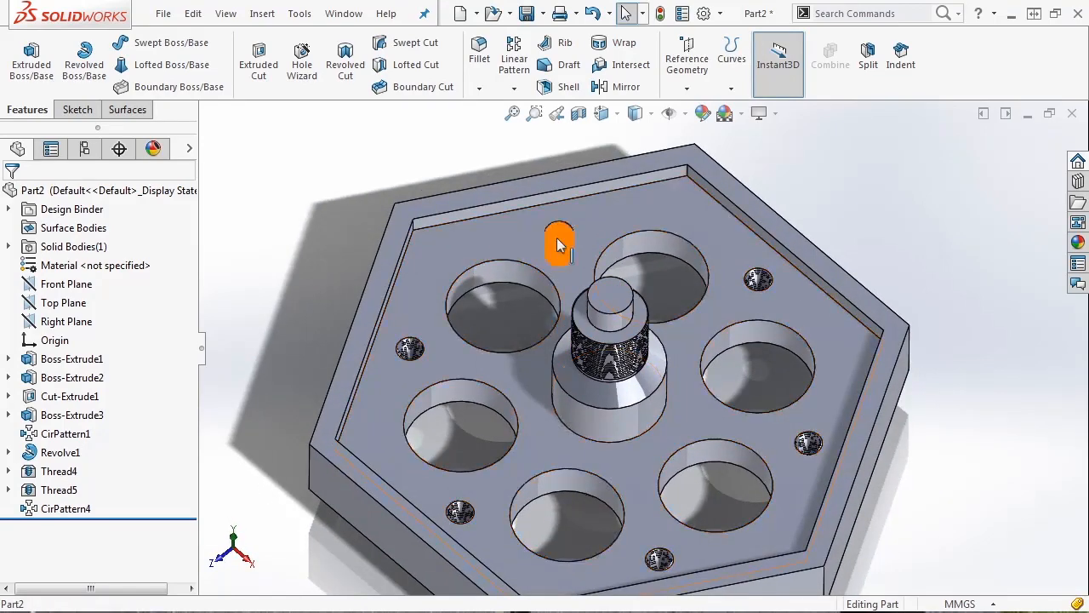
{"action": "left_click", "coordinate": [614, 118]}
{"action": "left_click", "coordinate": [698, 162]}
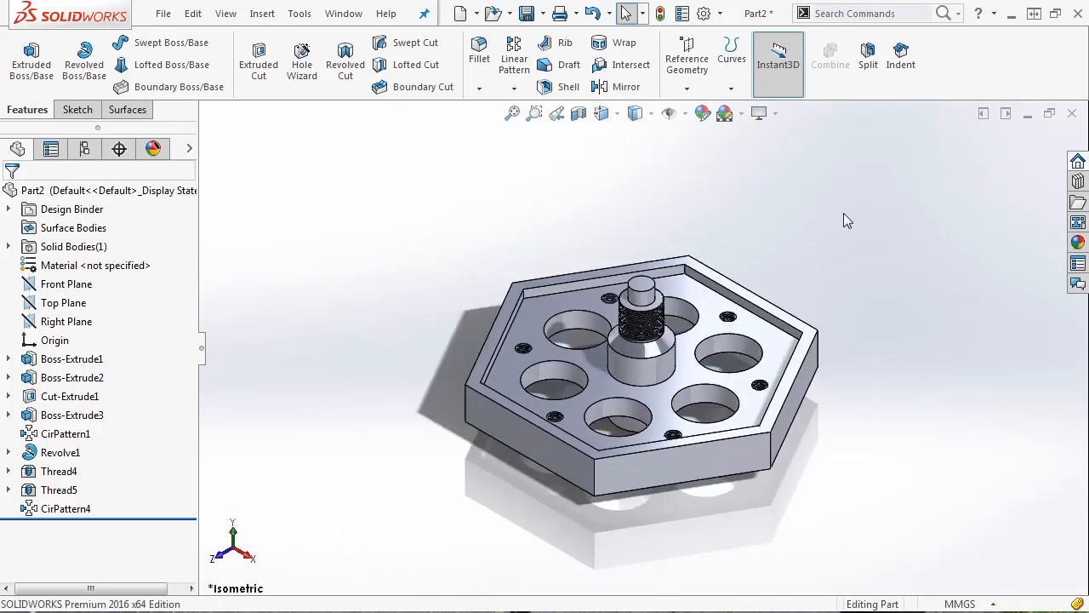